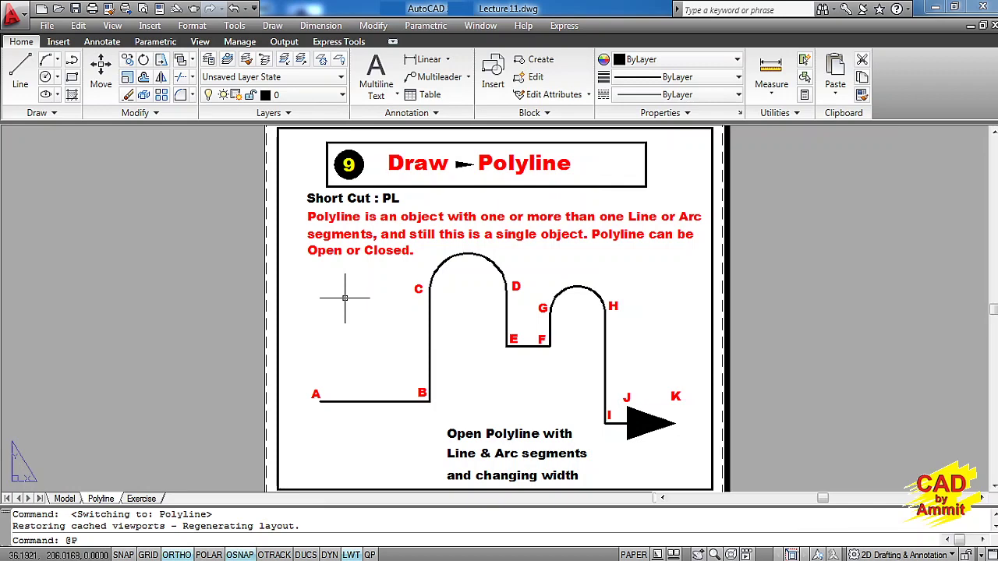
# Switch to model space and erase the existing arrow-tab polyline with a crossing selection
pyautogui.moveTo(346, 312); pyautogui.dragTo(347, 254, button='middle')
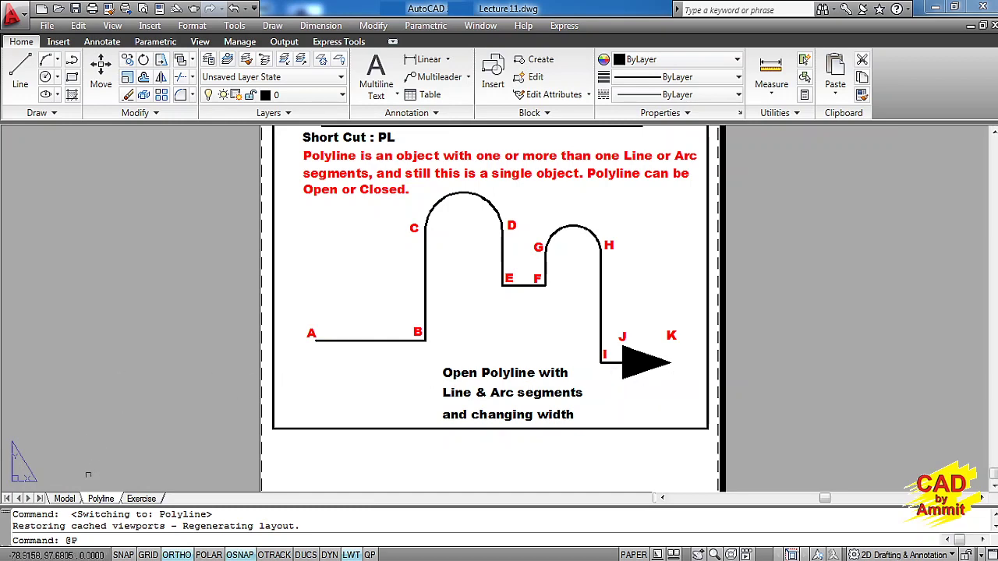
pyautogui.click(67, 499)
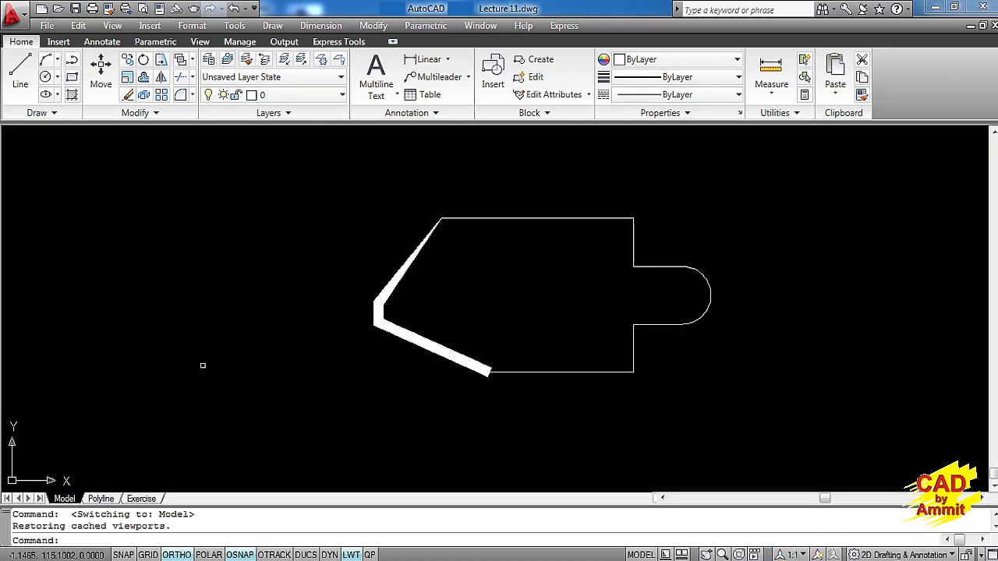
pyautogui.click(616, 399)
pyautogui.click(481, 357)
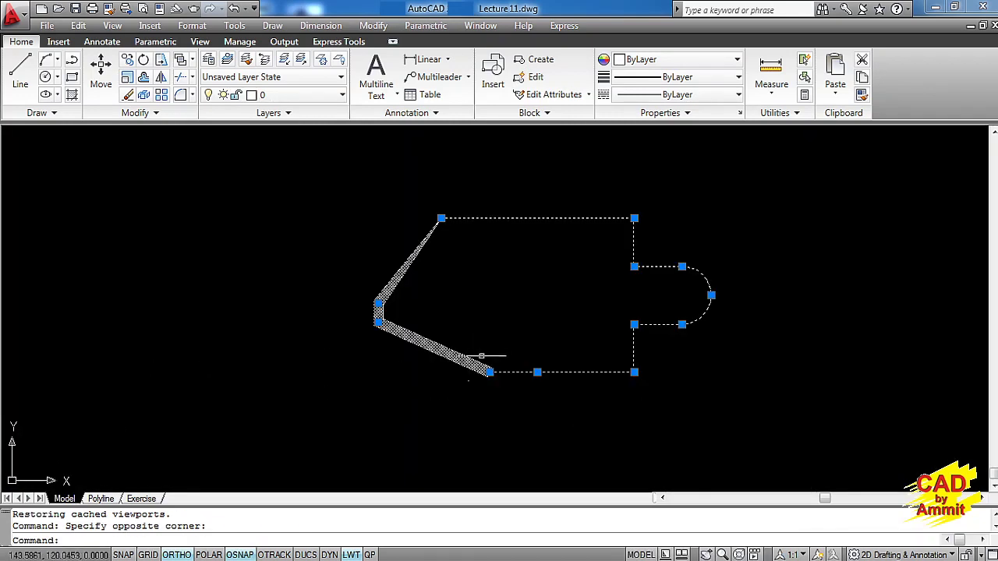
pyautogui.press('Delete')
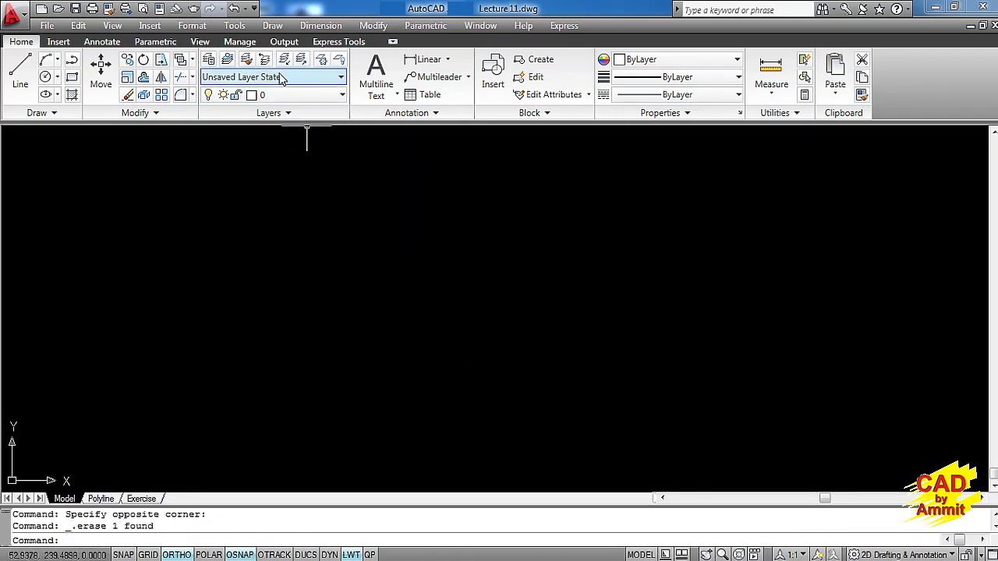
pyautogui.click(273, 27)
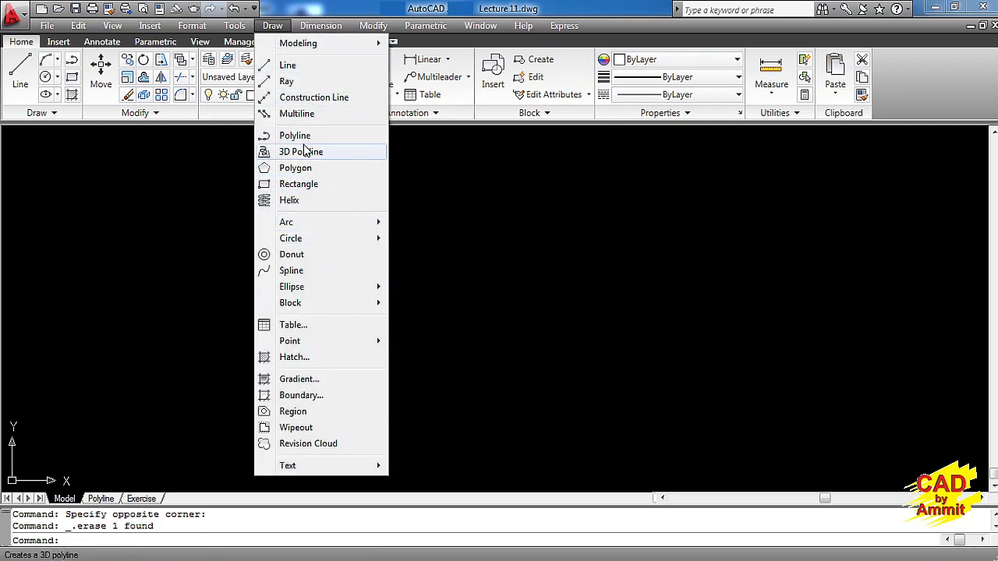
pyautogui.click(226, 153)
pyautogui.click(184, 173)
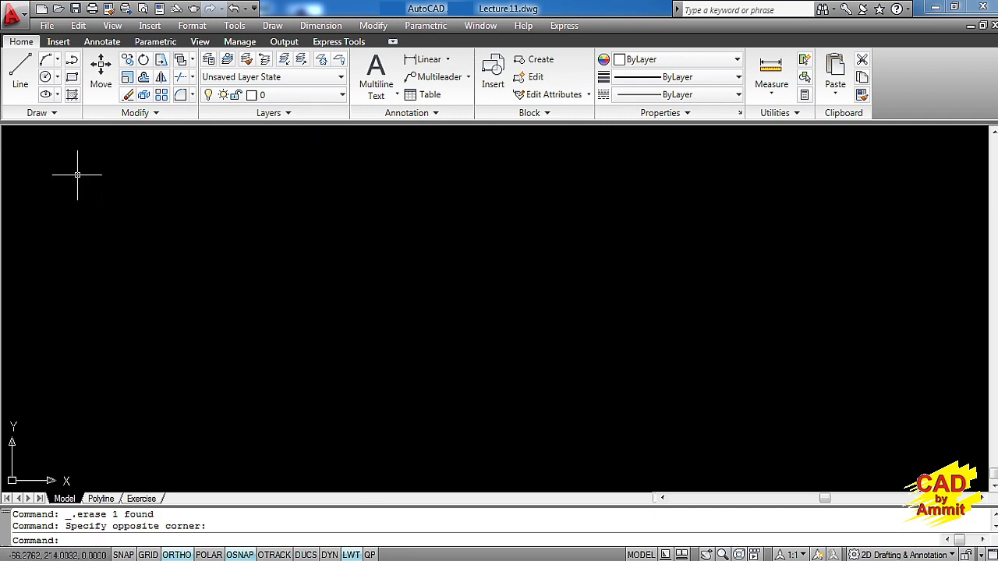
# Start a polyline and draw segments of 100 right, 50 down and 50 right
pyautogui.click(72, 62)
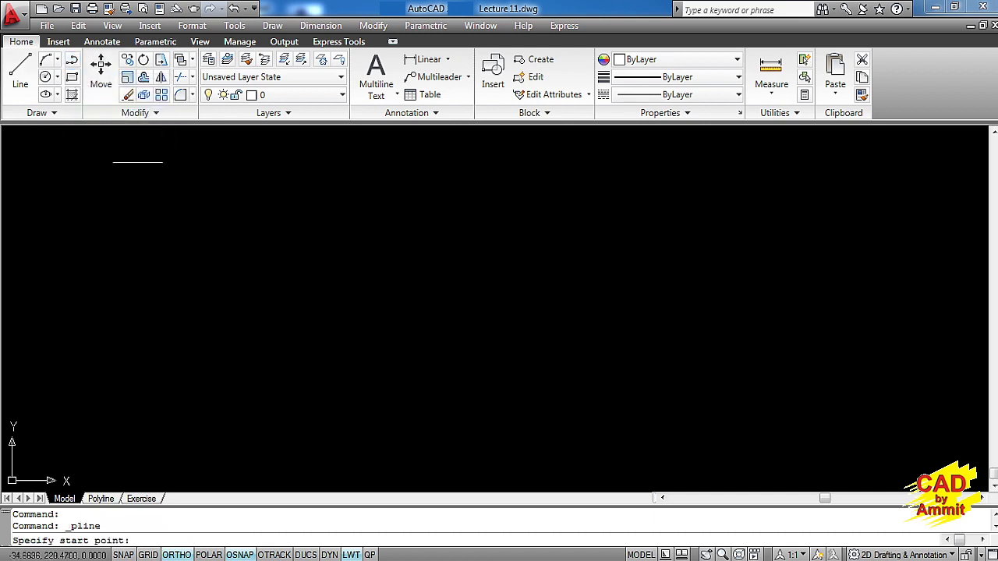
pyautogui.click(284, 197)
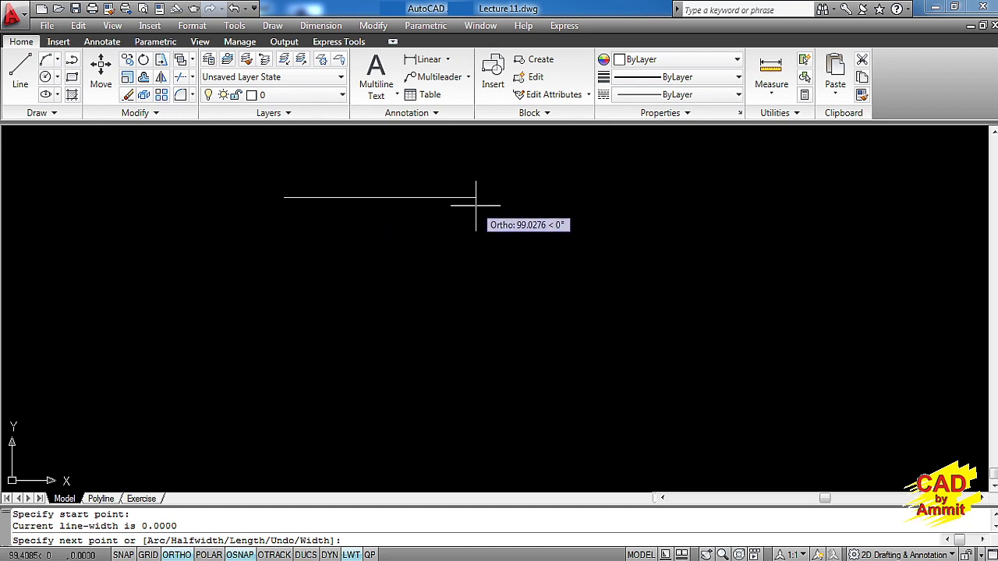
pyautogui.write('100')
pyautogui.press('Return')
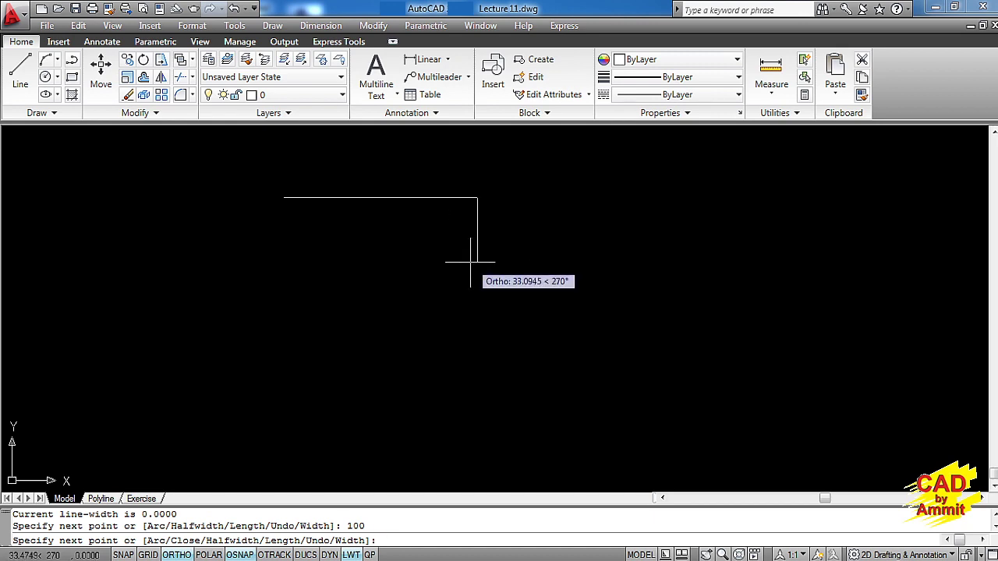
pyautogui.write('50')
pyautogui.press('Return')
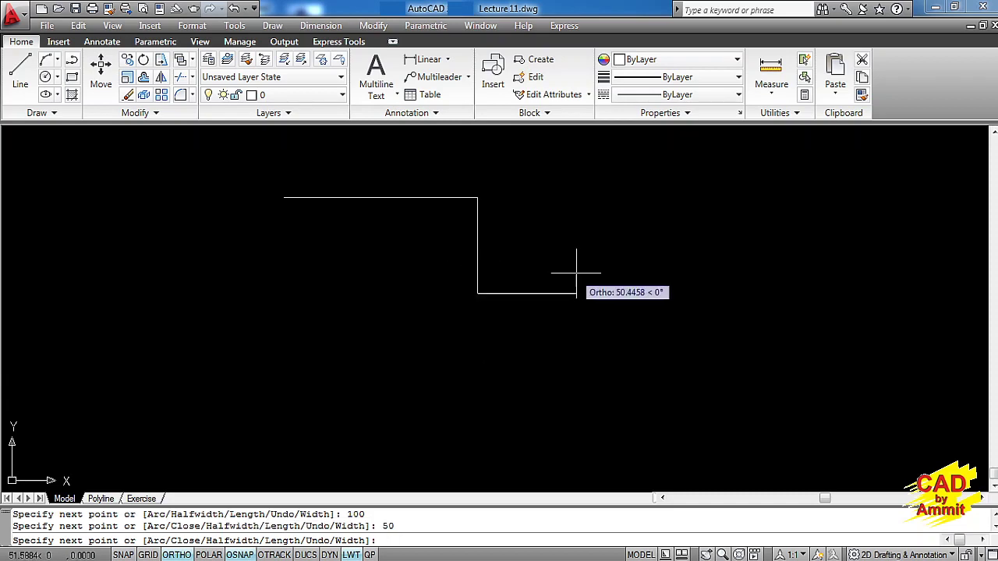
pyautogui.write('50')
pyautogui.press('Return')
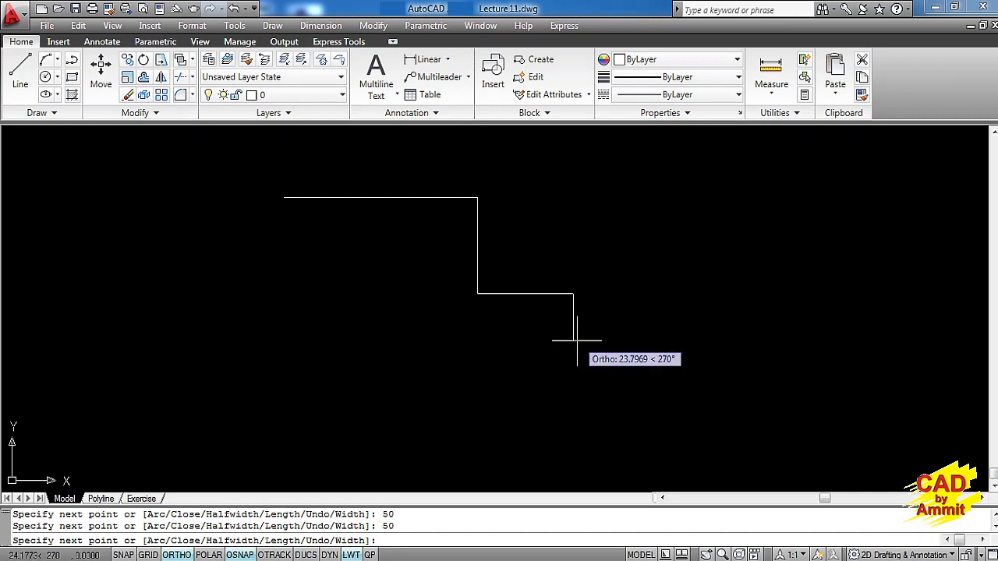
pyautogui.hotkey('ctrl', 'z')
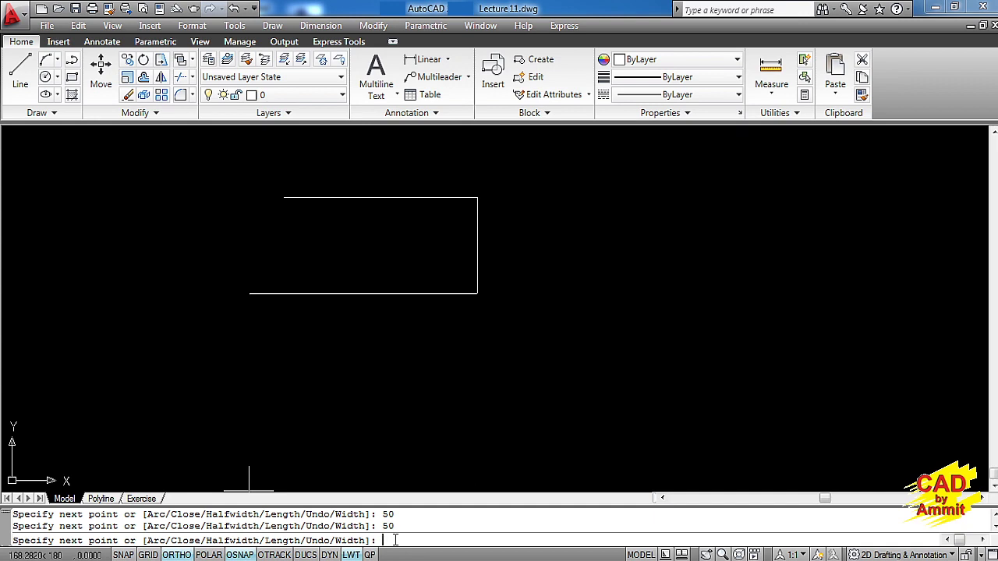
pyautogui.hotkey('ctrl', 'y')
# Add a 30-unit downward semicircular arc to the polyline, then return to line mode
pyautogui.write('a')
pyautogui.press('Return')
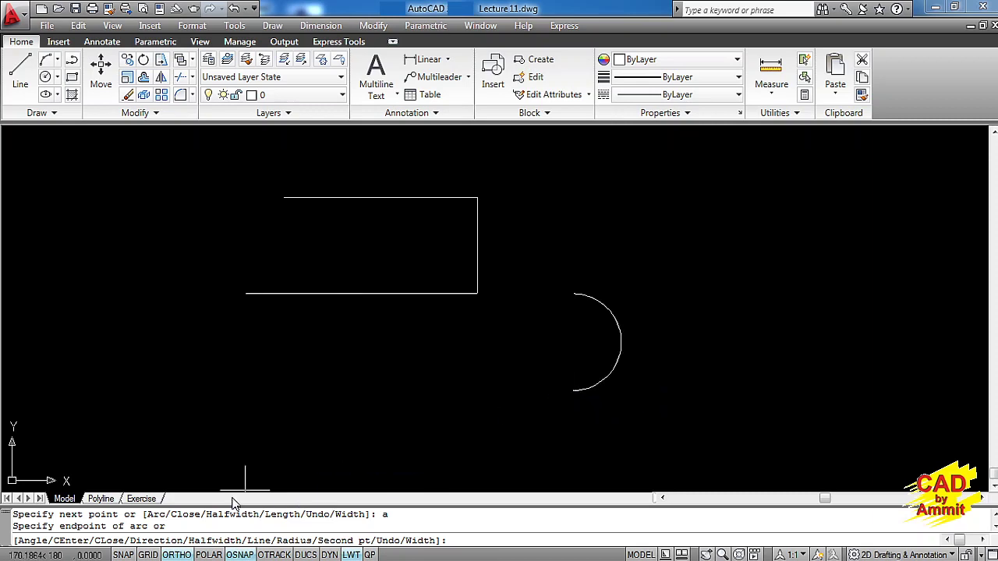
pyautogui.click(178, 556)
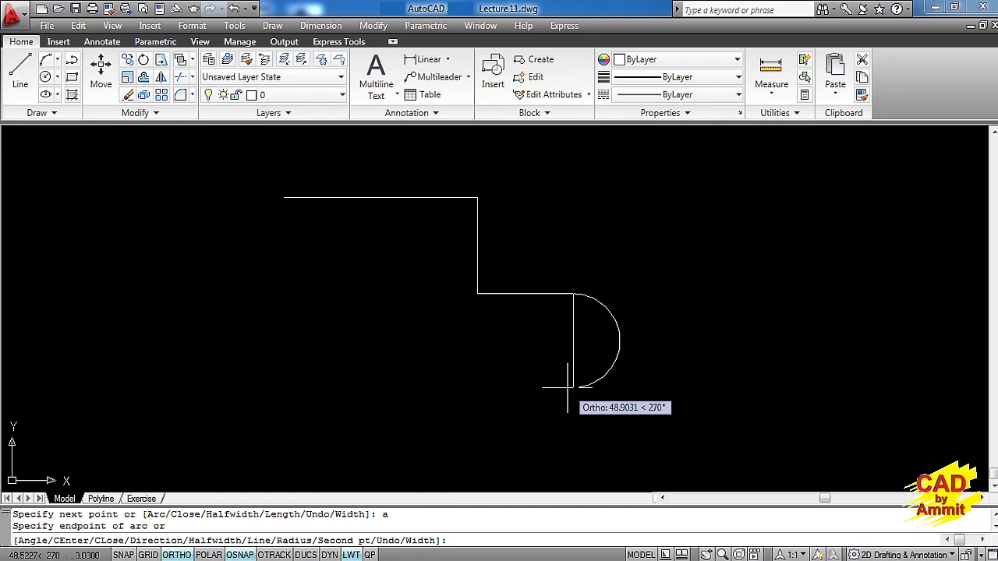
pyautogui.press('F8')
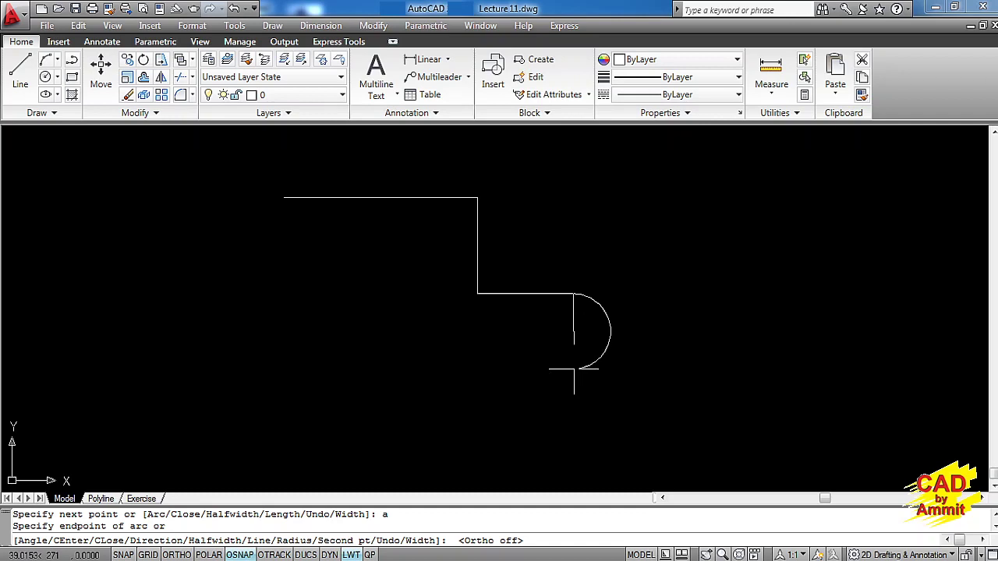
pyautogui.press('F8')
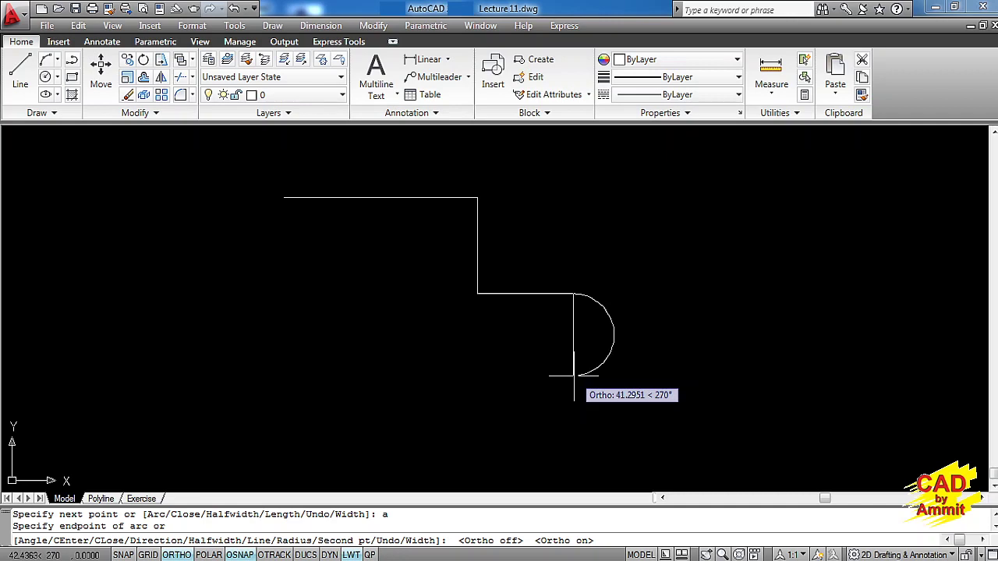
pyautogui.write('30')
pyautogui.press('Return')
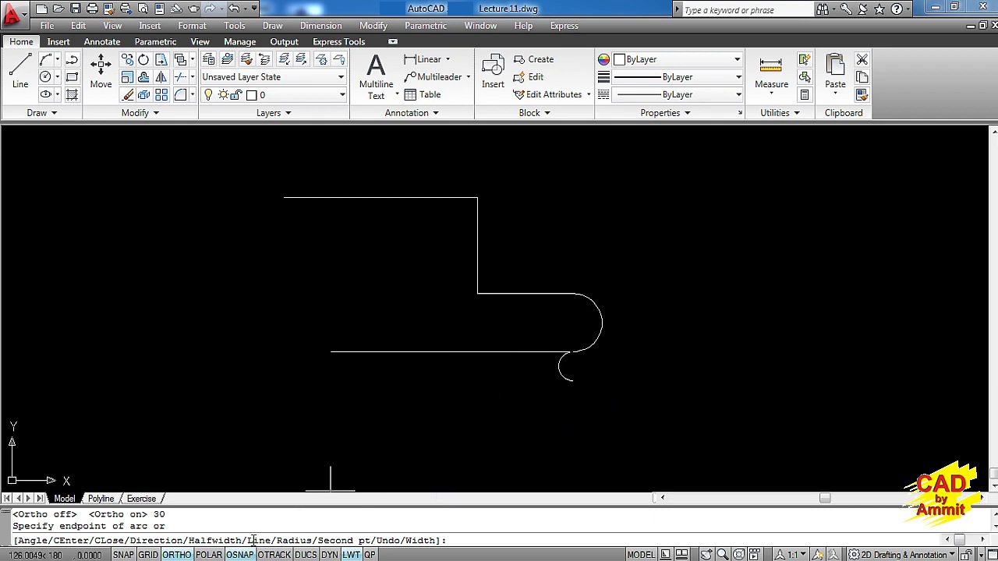
pyautogui.write('l')
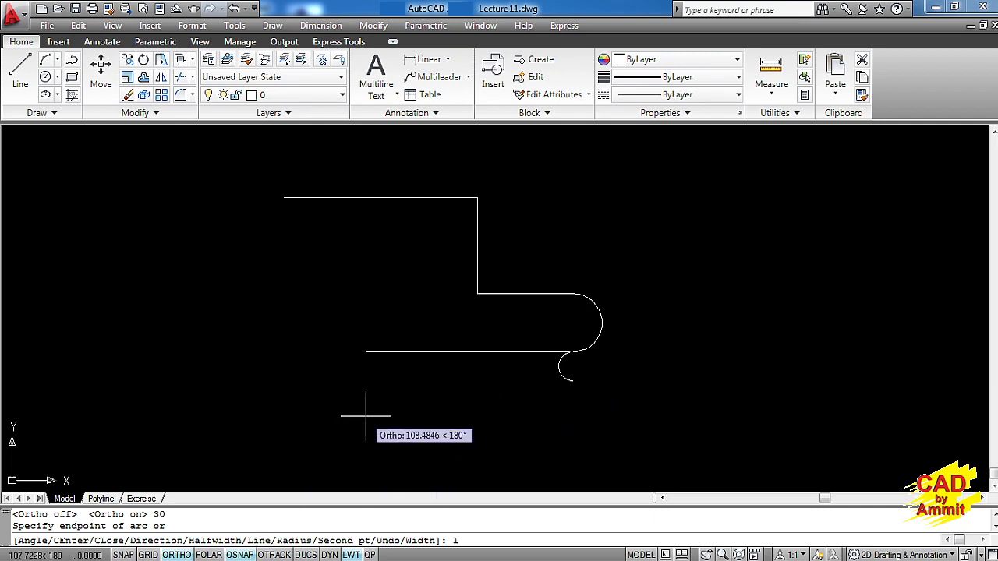
pyautogui.press('Return')
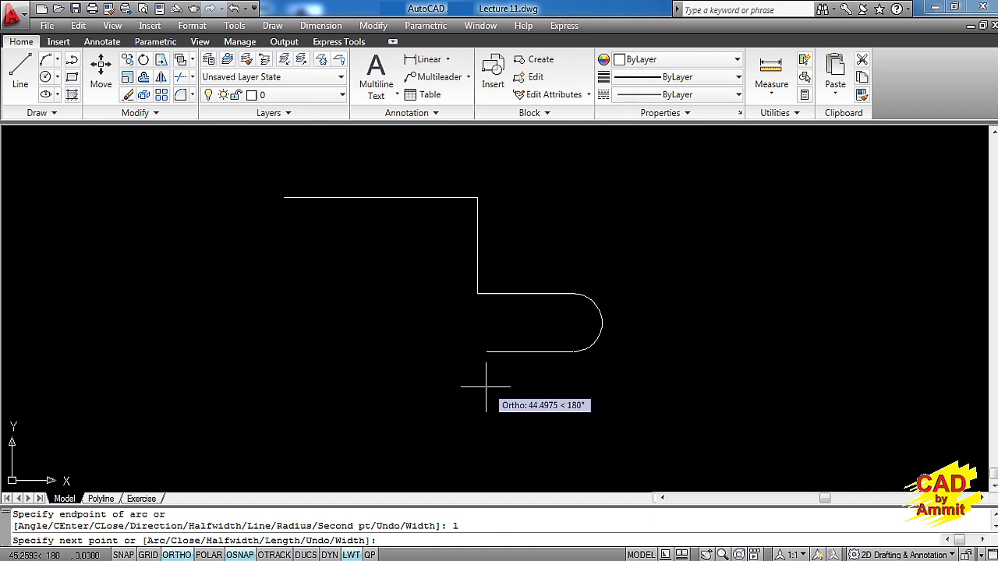
# Continue the polyline 50 left, 50 down, 50 left, and another 50 using Length
pyautogui.write('50')
pyautogui.press('Return')
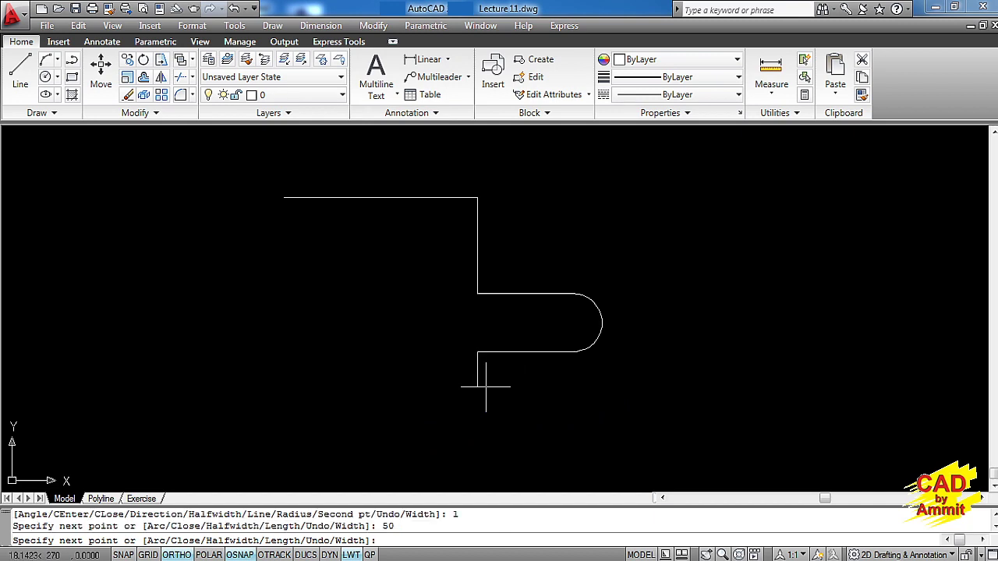
pyautogui.write('50')
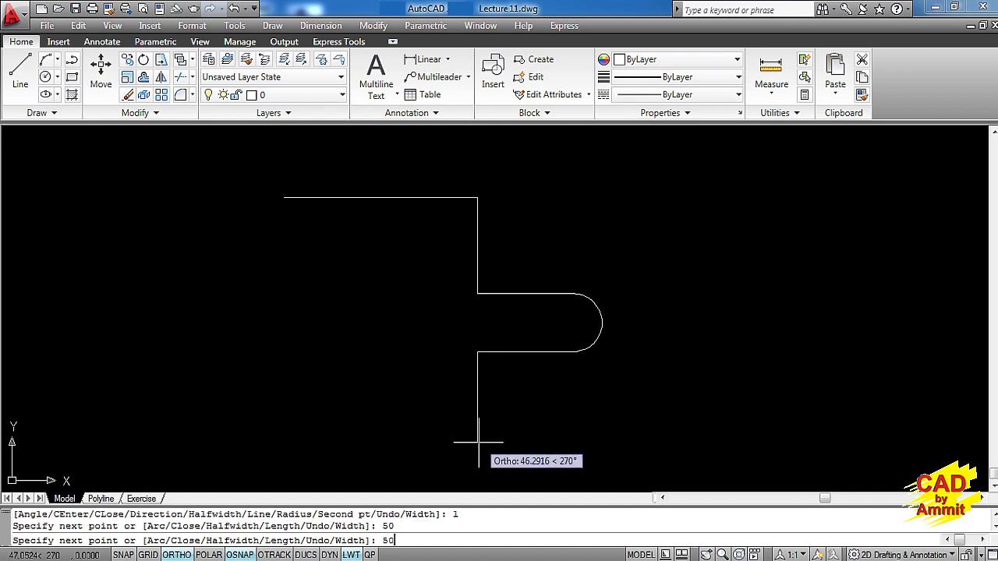
pyautogui.press('Return')
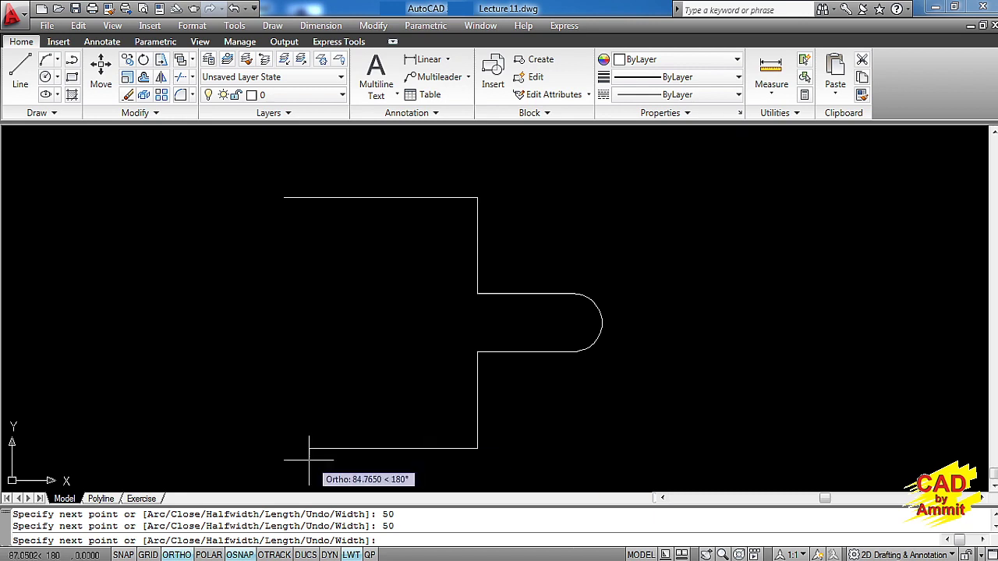
pyautogui.write('50')
pyautogui.press('Return')
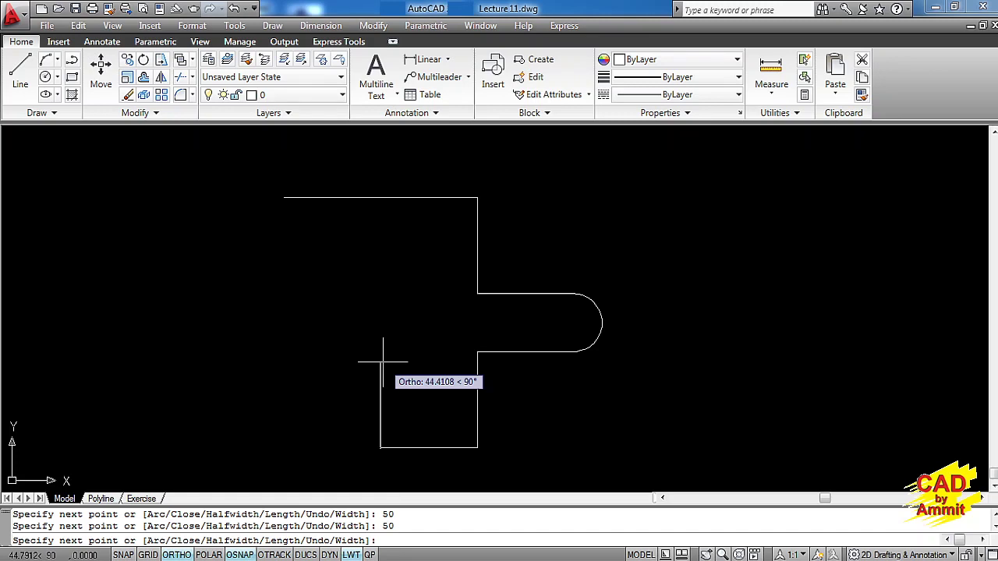
pyautogui.write('1')
pyautogui.press('Return')
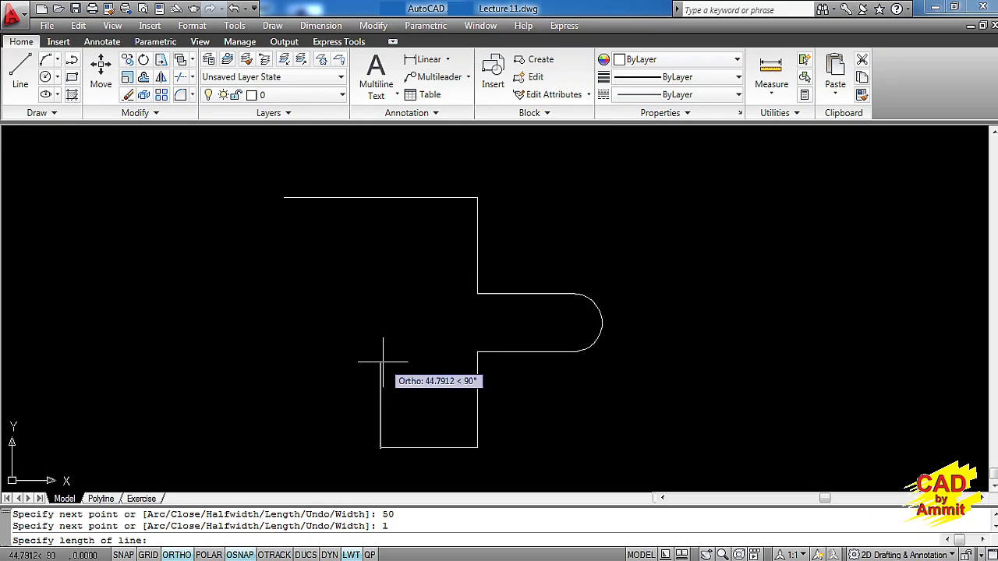
pyautogui.write('50')
pyautogui.press('Return')
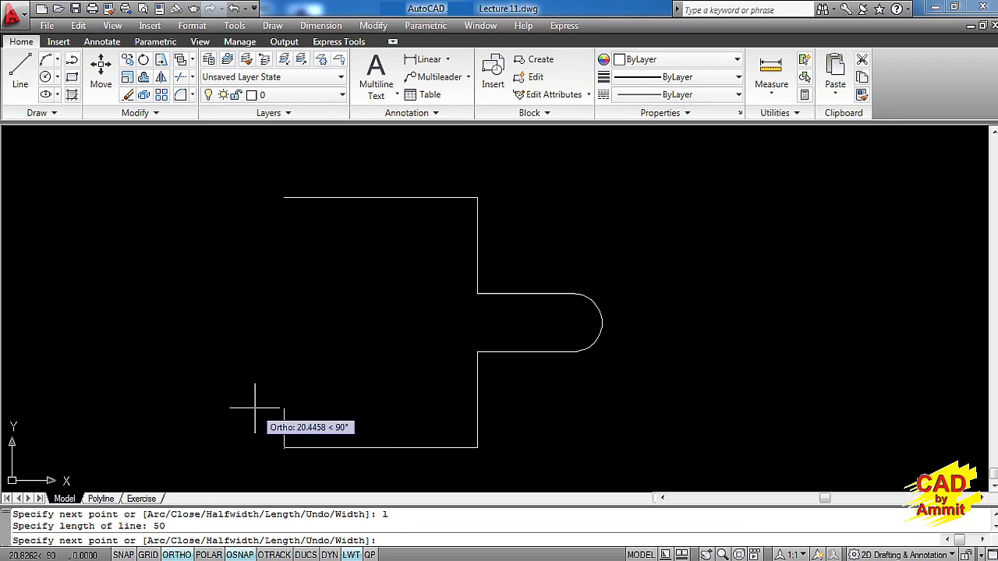
pyautogui.write('w')
pyautogui.press('Return')
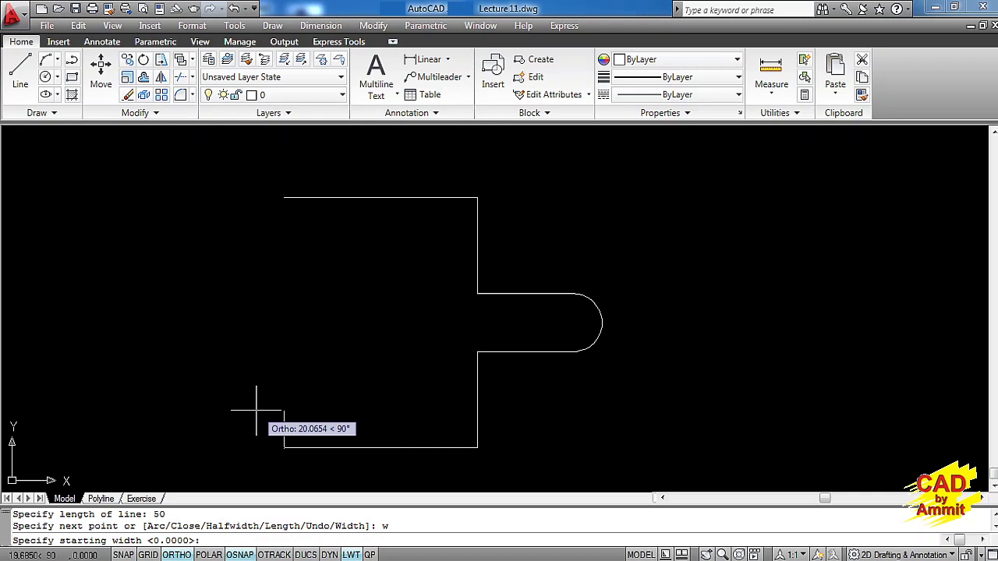
# Draw a 5-wide diagonal segment, followed by a 15-unit wide vertical segment
pyautogui.press('F8')
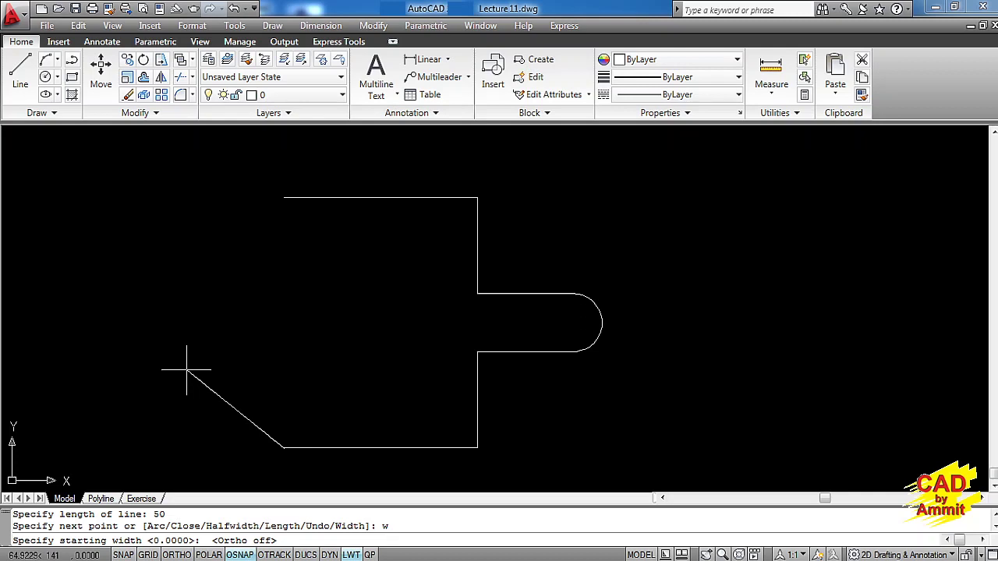
pyautogui.write('5')
pyautogui.press('Return')
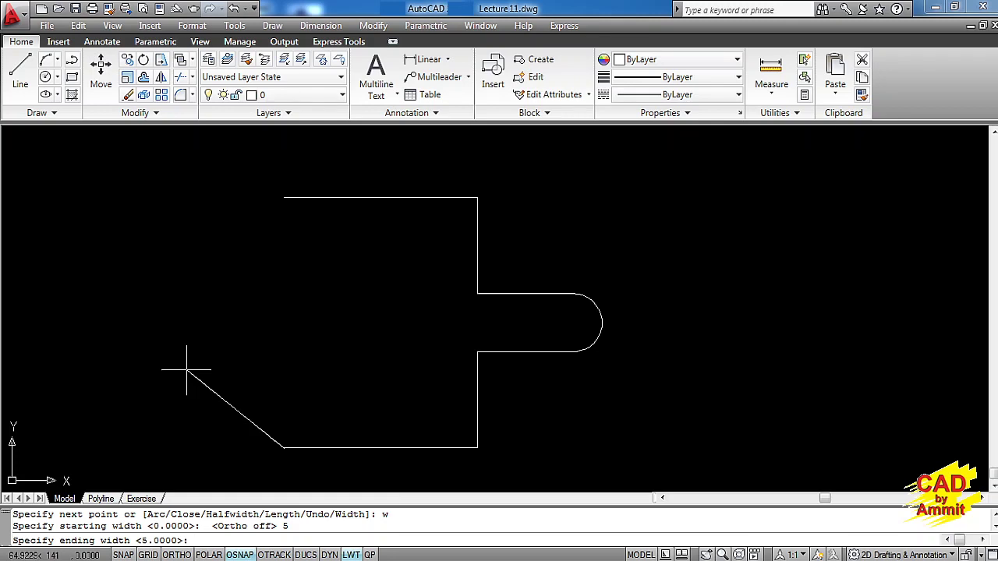
pyautogui.press('Return')
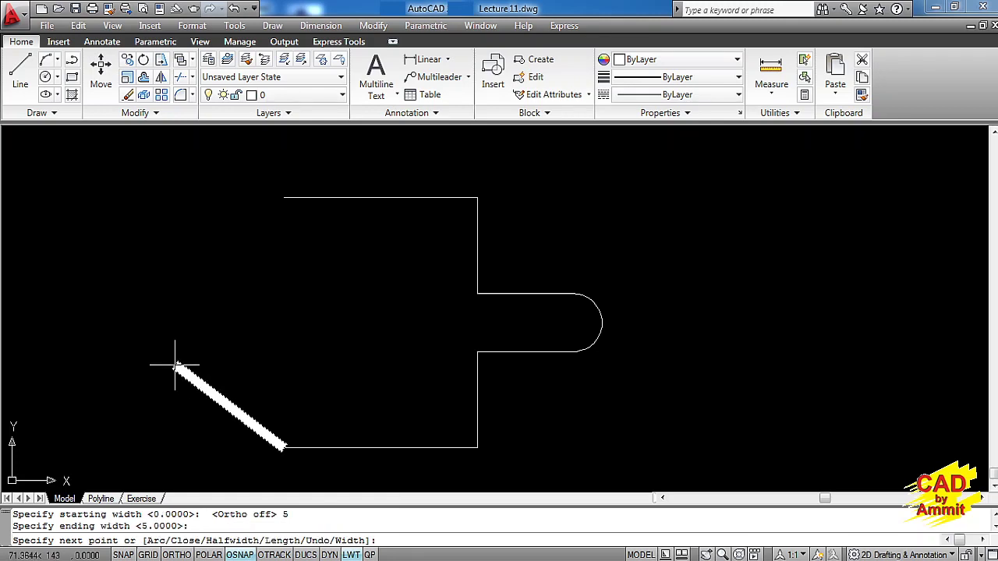
pyautogui.click(175, 365)
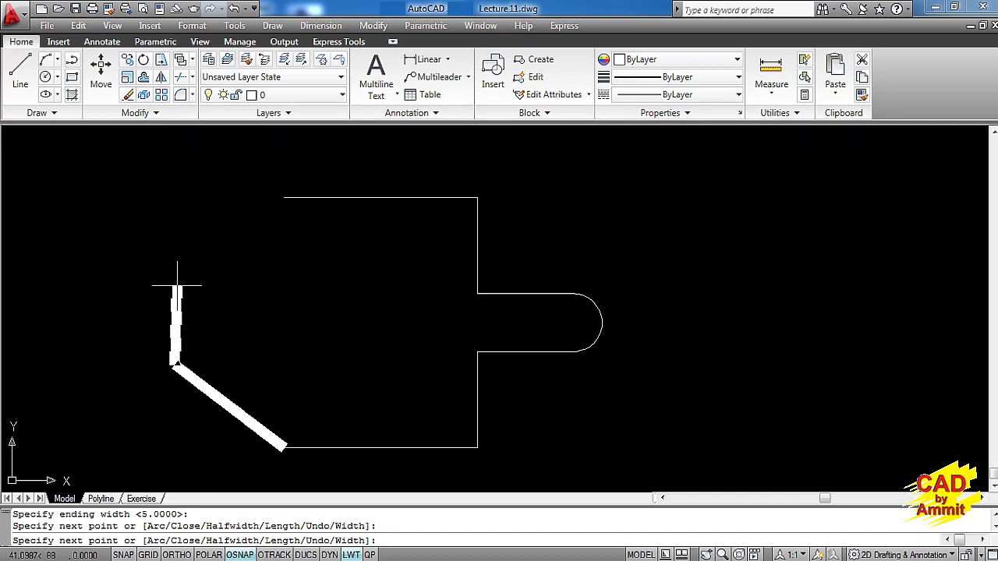
pyautogui.press('F8')
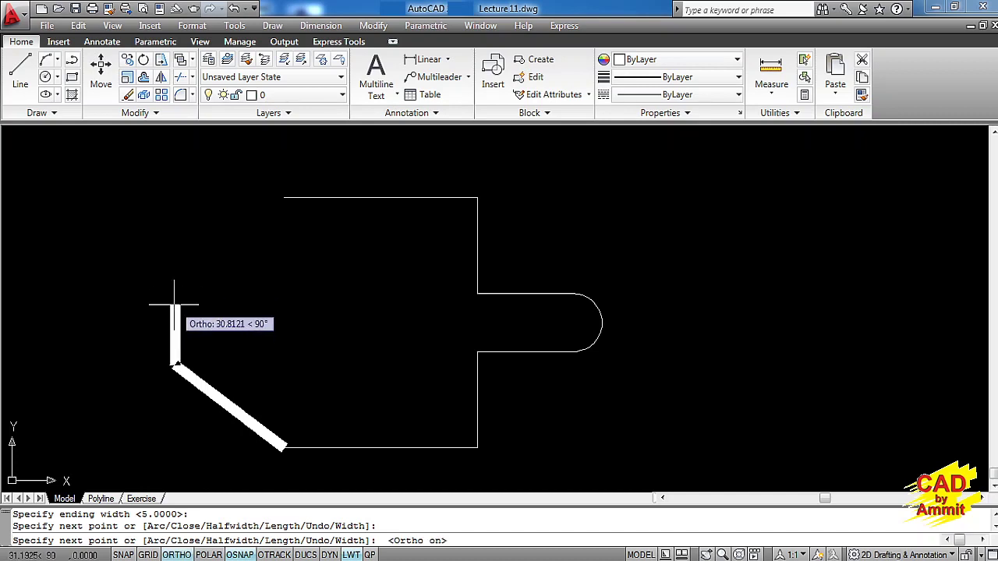
pyautogui.write('15')
pyautogui.press('Return')
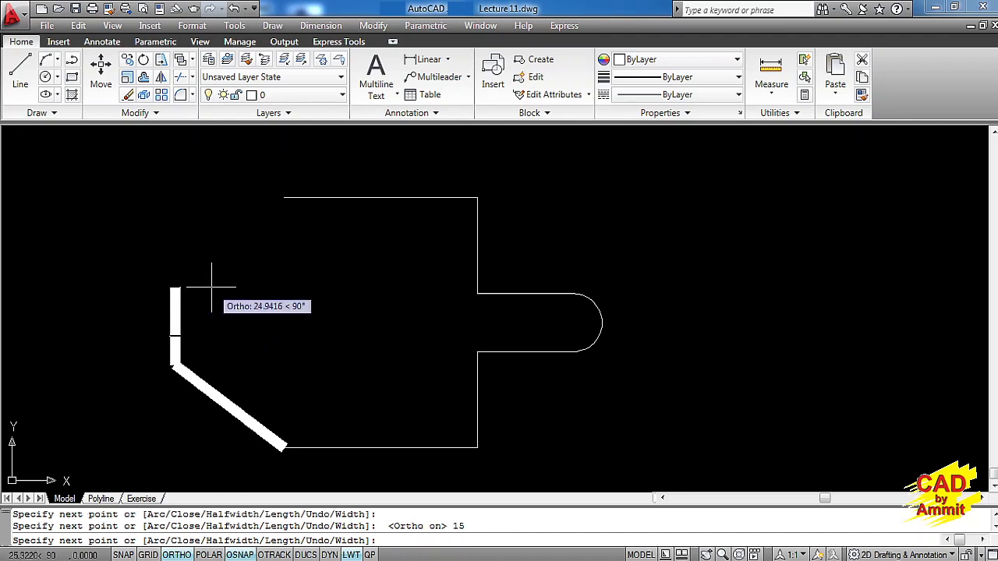
# Taper the next segment from width 5 to 0 and close the polyline
pyautogui.write('w')
pyautogui.press('Return')
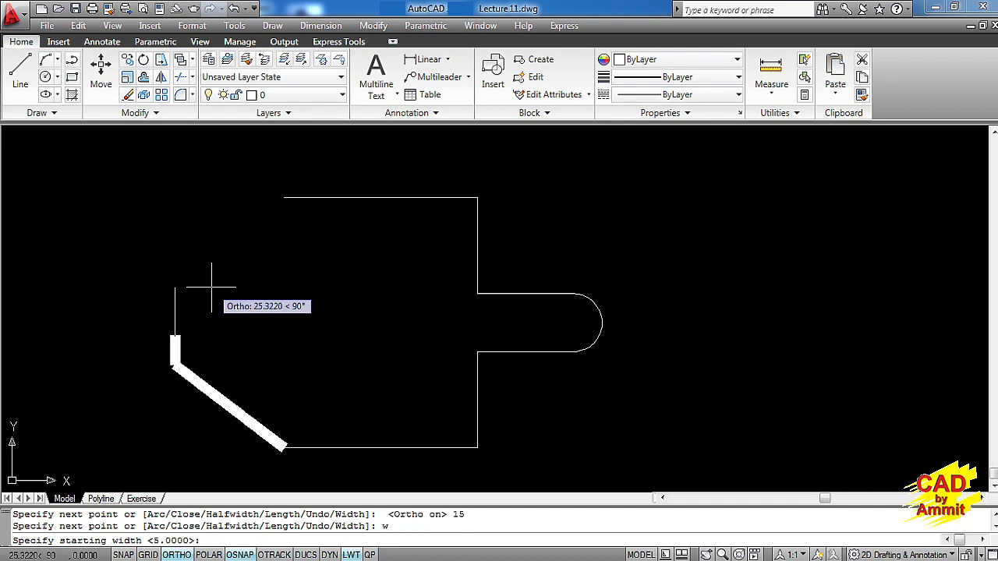
pyautogui.press('Return')
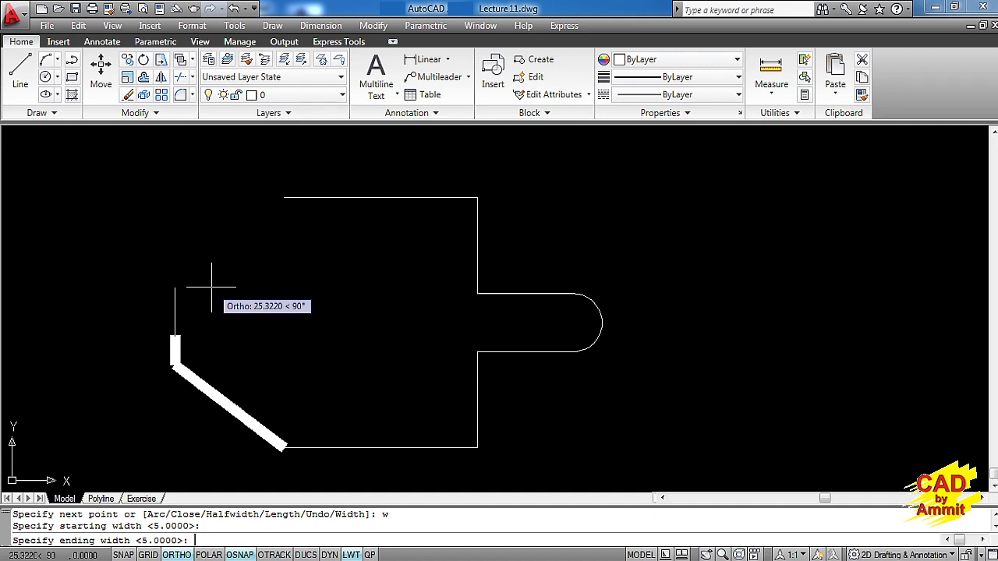
pyautogui.write('0')
pyautogui.press('Return')
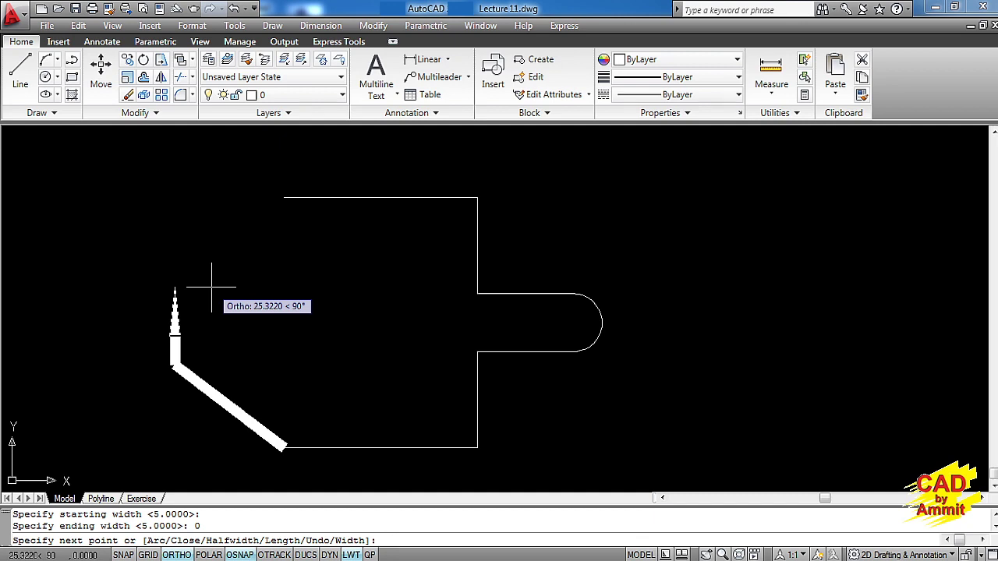
pyautogui.write('c')
pyautogui.press('Return')
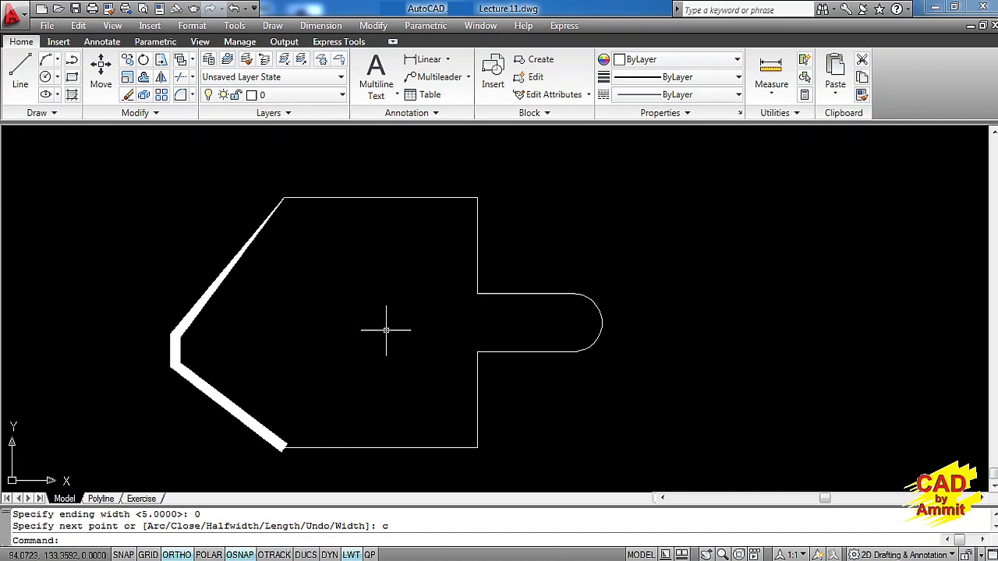
pyautogui.write('m')
# Move the closed arrow-tab polyline horizontally to the right
pyautogui.press('Return')
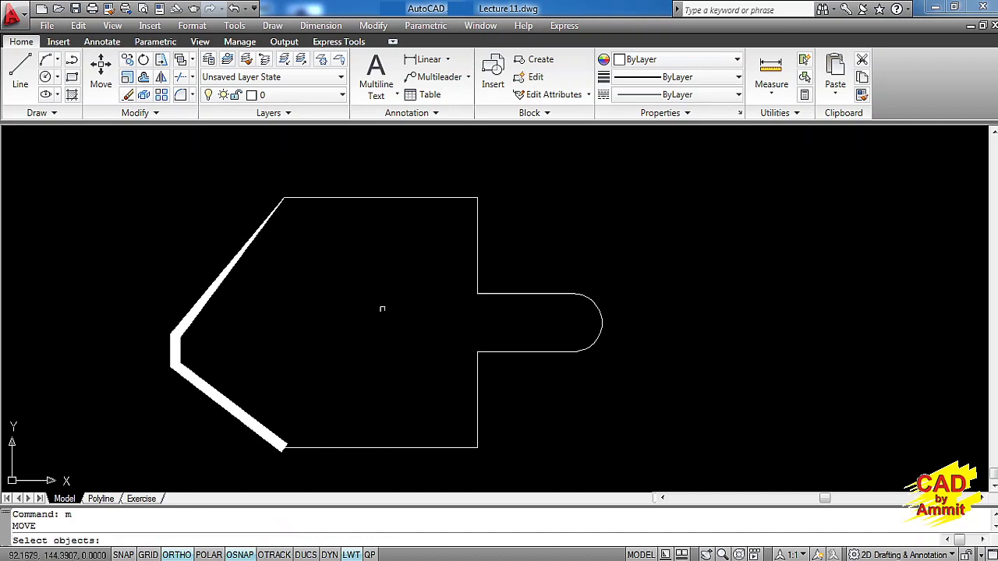
pyautogui.click(368, 205)
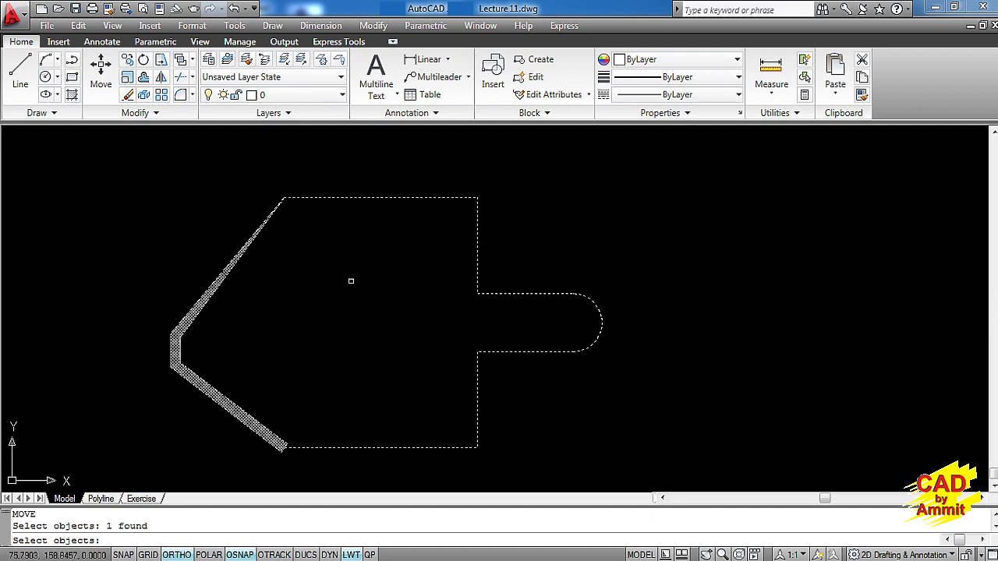
pyautogui.press('Return')
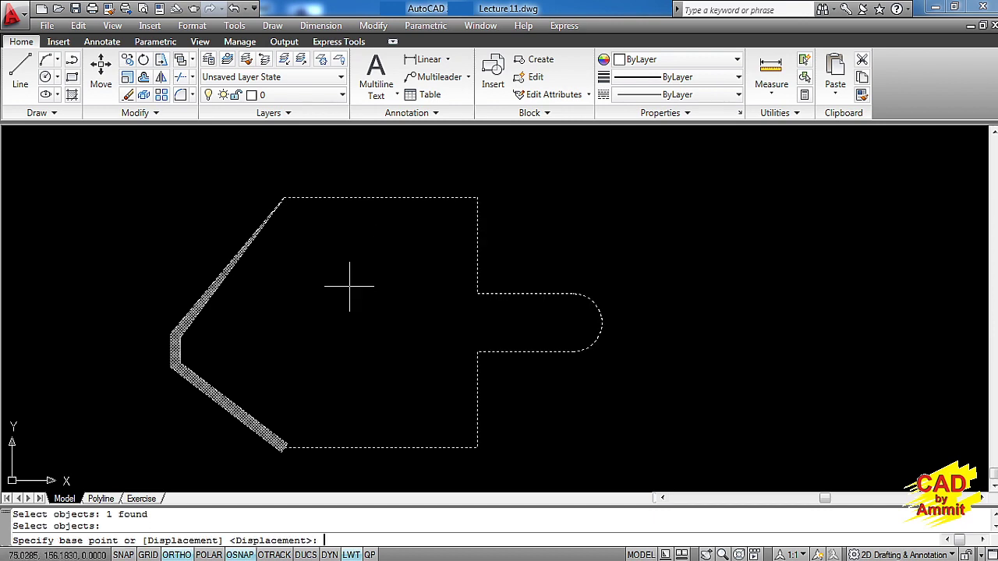
pyautogui.click(329, 301)
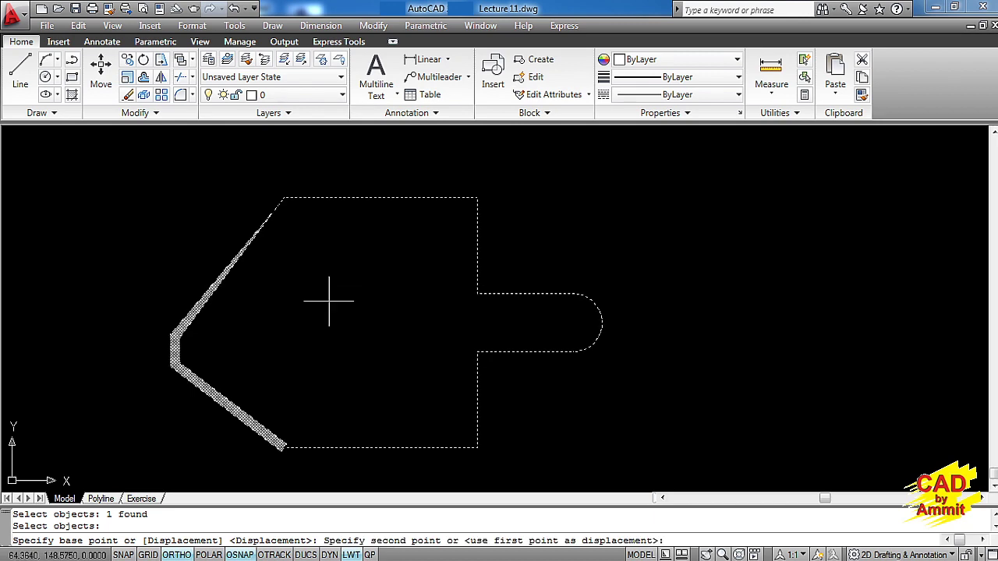
pyautogui.click(575, 309)
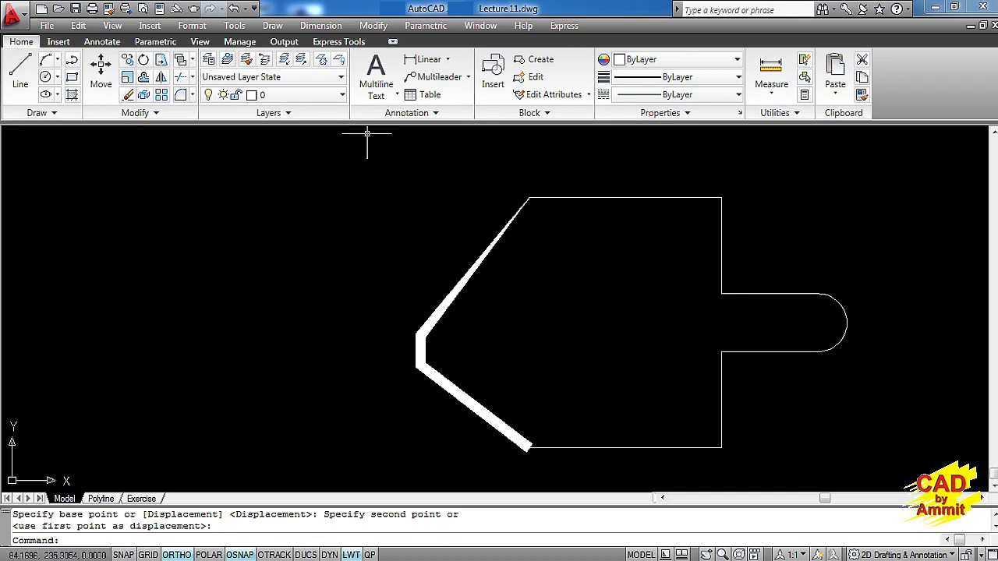
# Explode the arrow-tab polyline using Modify > Explode
pyautogui.click(367, 28)
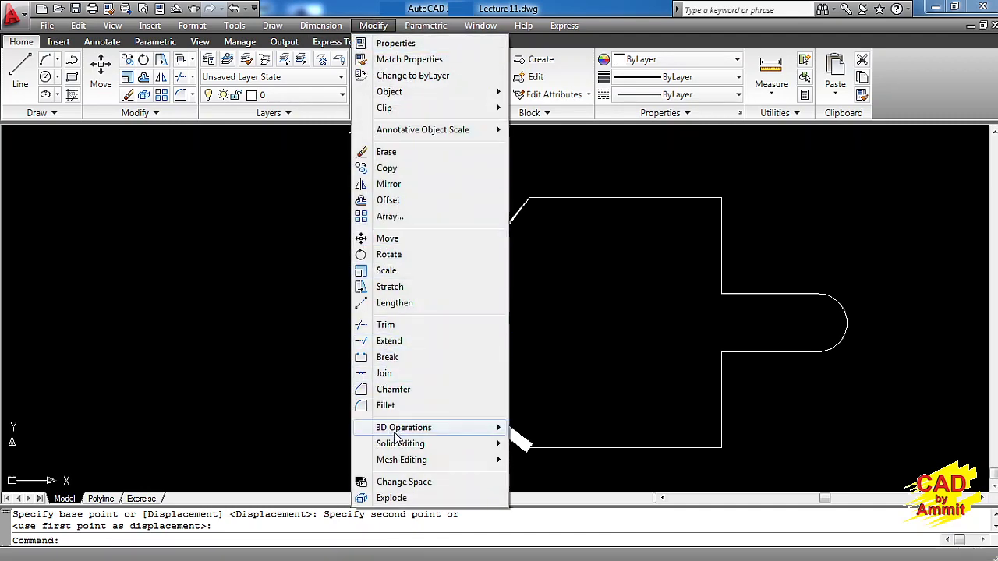
pyautogui.moveTo(394, 434)
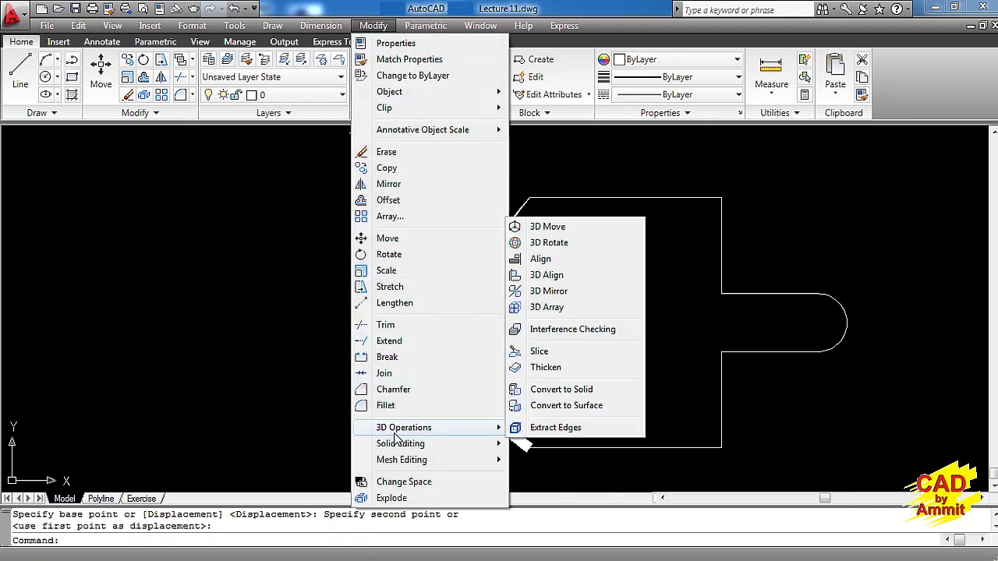
pyautogui.click(398, 502)
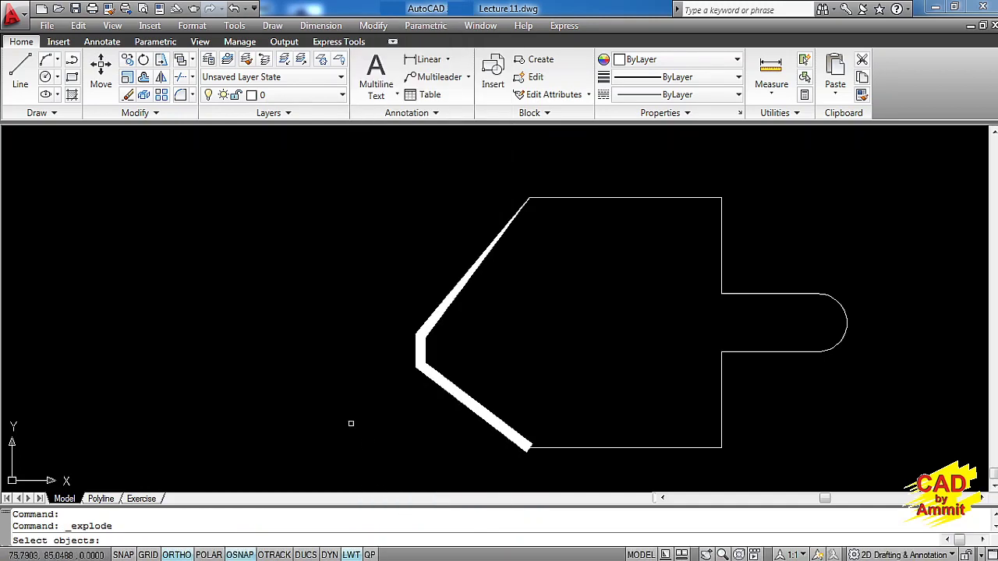
pyautogui.click(513, 276)
pyautogui.click(441, 216)
pyautogui.press('Return')
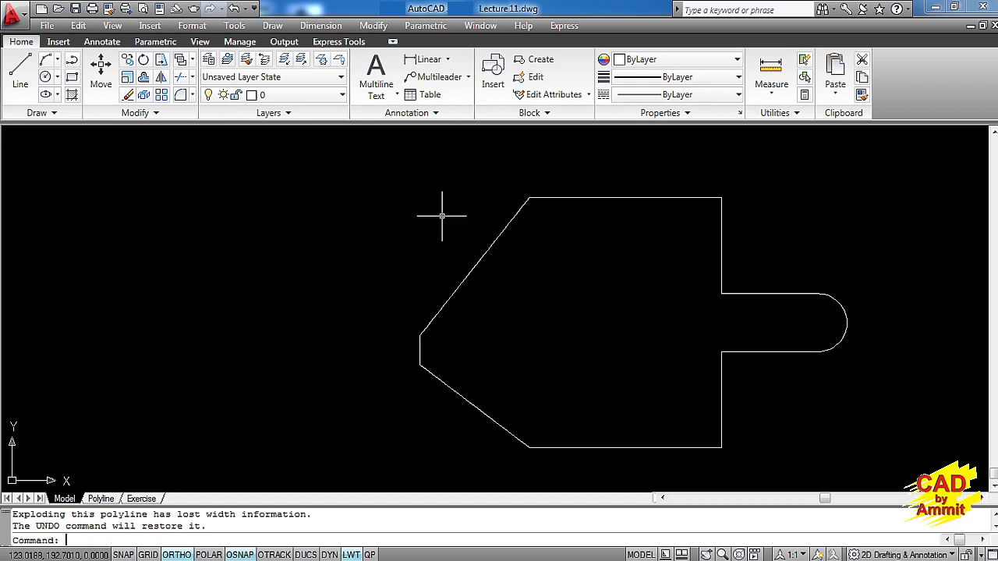
# Select the top line, right edge, short edge and arc to confirm they're separate, then deselect
pyautogui.click(620, 197)
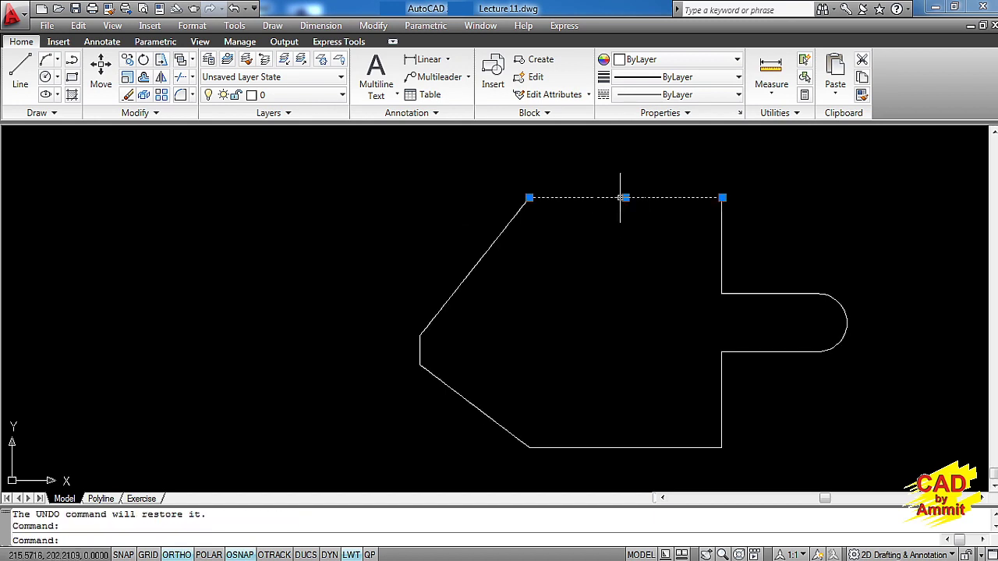
pyautogui.click(722, 240)
pyautogui.click(756, 293)
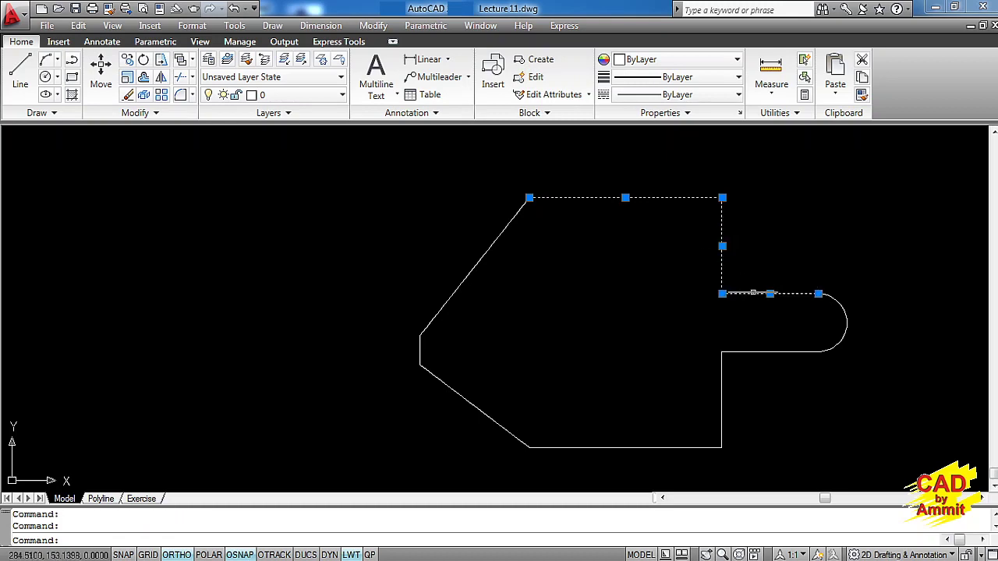
pyautogui.click(831, 300)
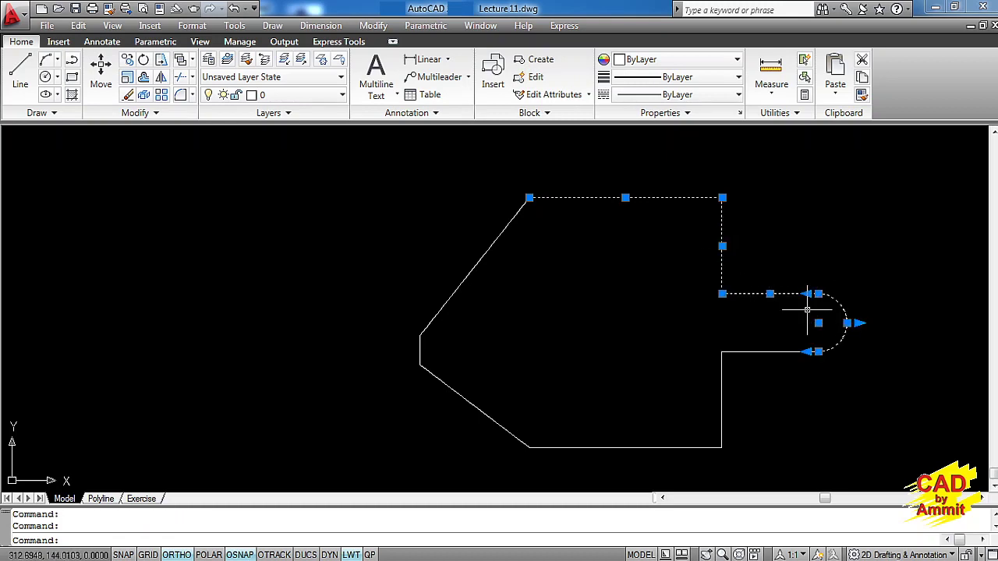
pyautogui.press('Escape')
pyautogui.press('Escape')
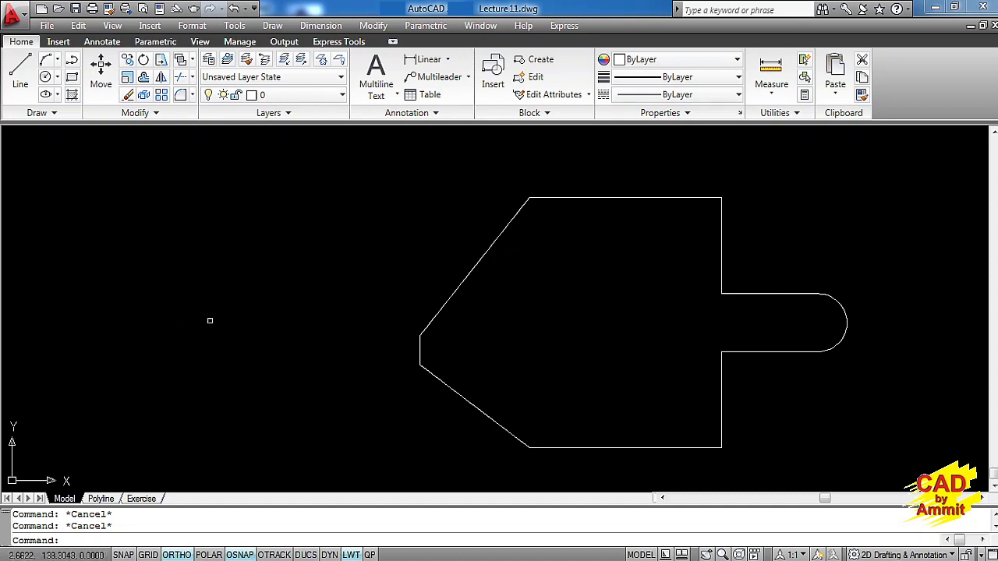
# Switch to the Exercise layout and window-zoom onto exercise 1's dimensioned outline
pyautogui.click(142, 499)
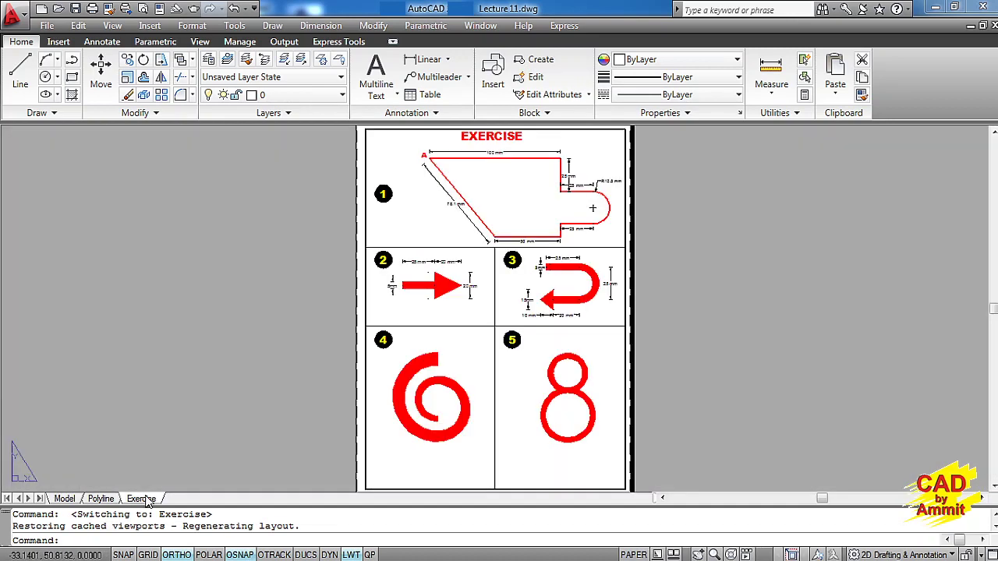
pyautogui.write('z')
pyautogui.press('Return')
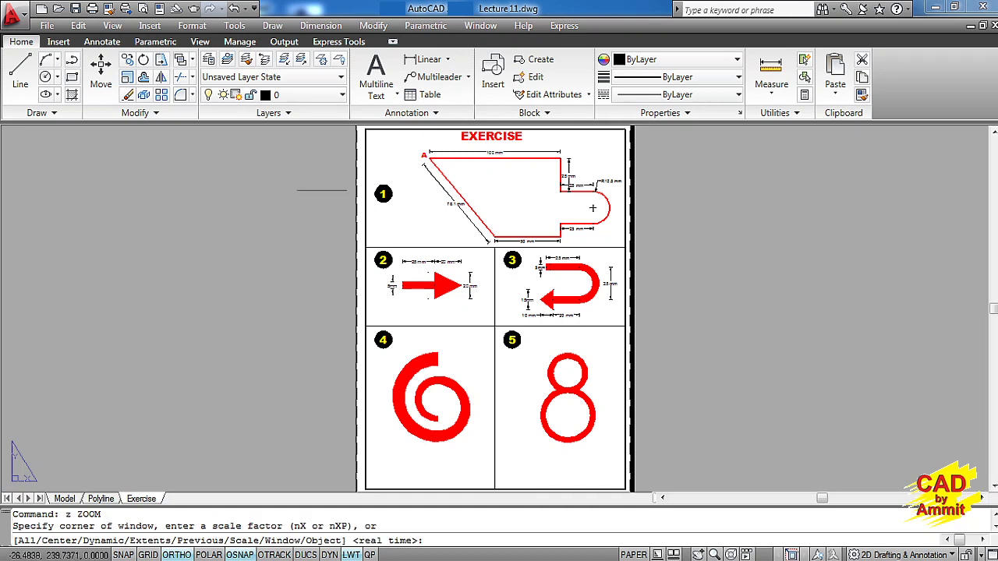
pyautogui.click(365, 130)
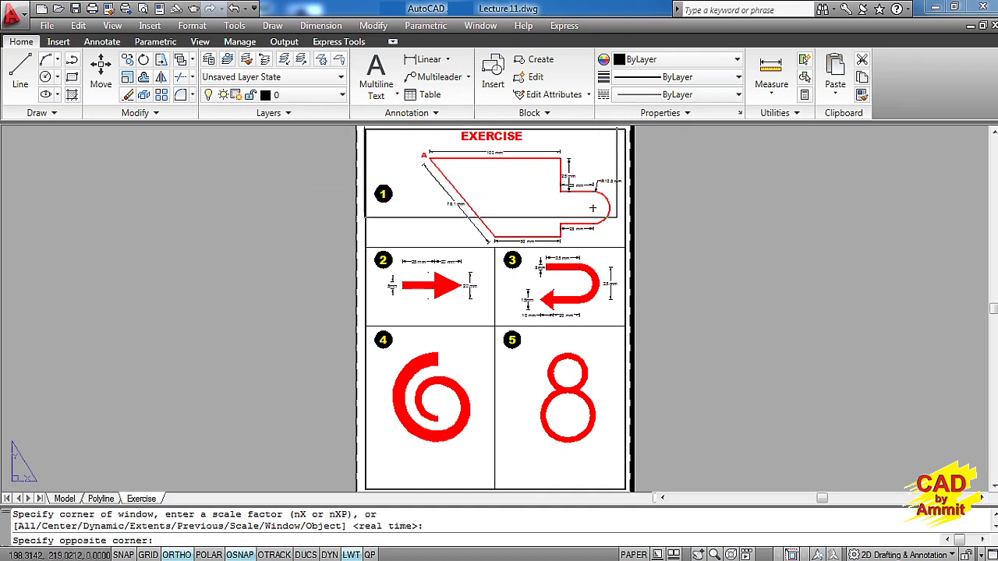
pyautogui.click(629, 248)
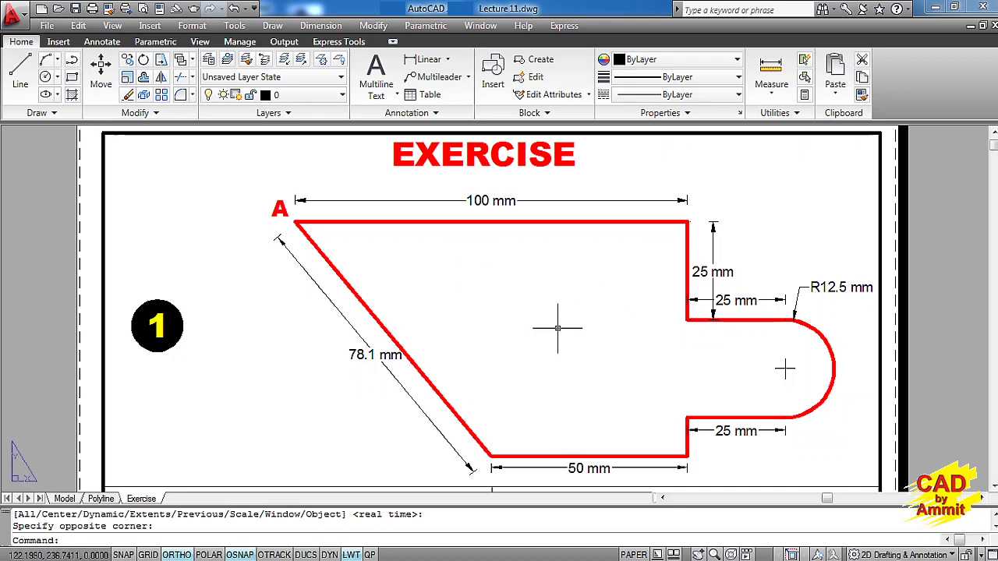
# Window-zoom onto exercise 2's arrow, then pan over to exercise 3's U-turn arrow
pyautogui.moveTo(559, 330); pyautogui.dragTo(558, 148, button='middle')
pyautogui.moveTo(372, 264); pyautogui.dragTo(372, 161, button='middle')
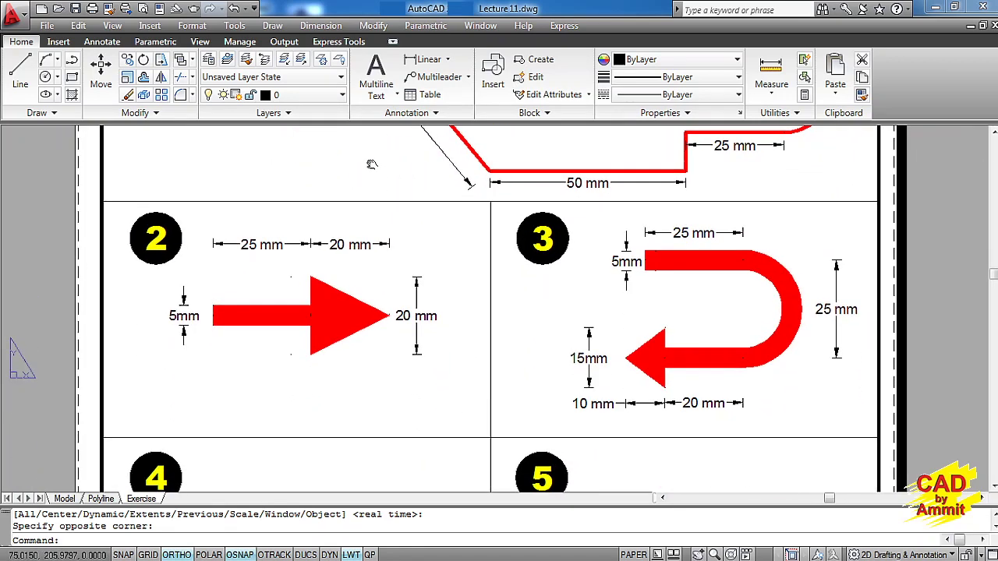
pyautogui.press('Return')
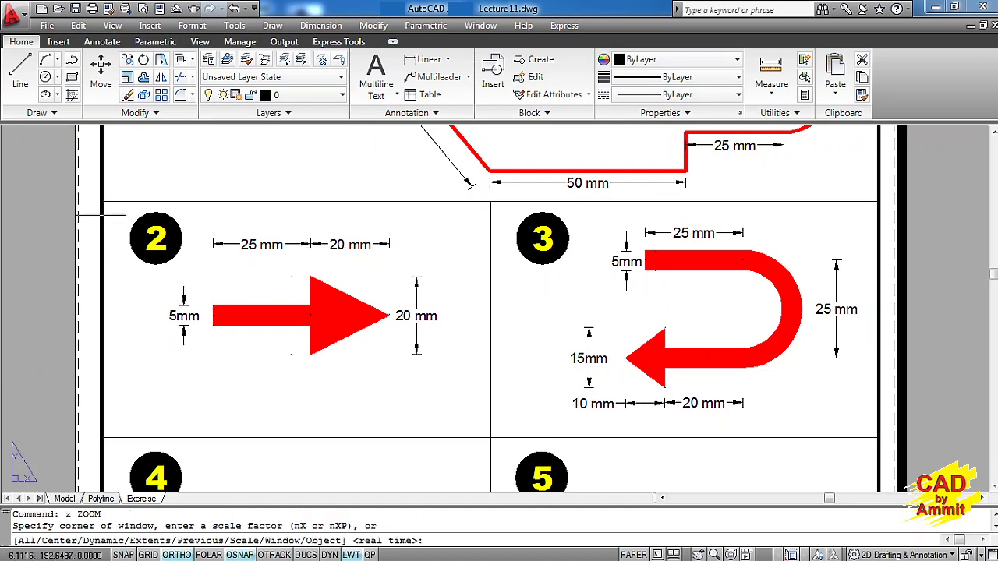
pyautogui.click(102, 202)
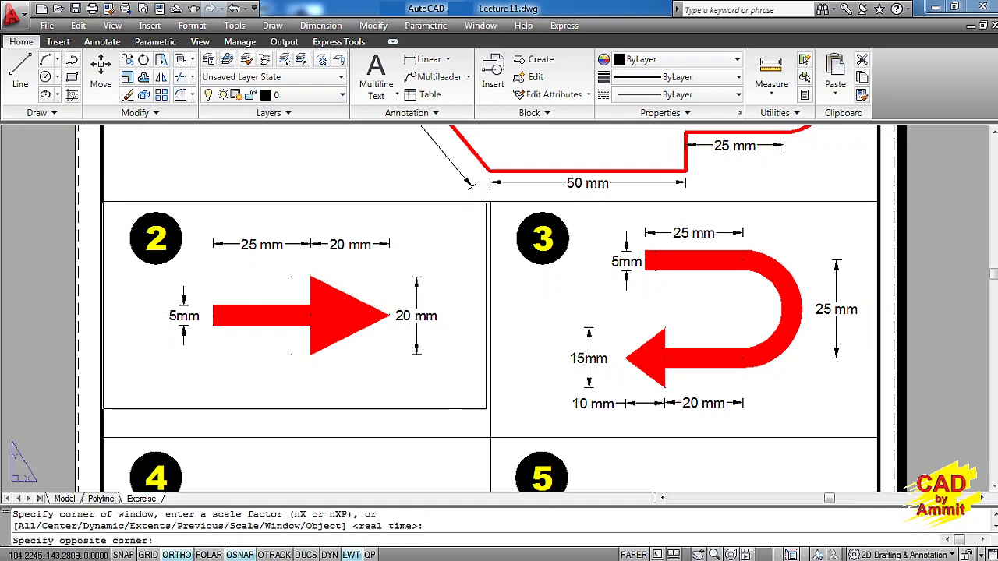
pyautogui.click(486, 409)
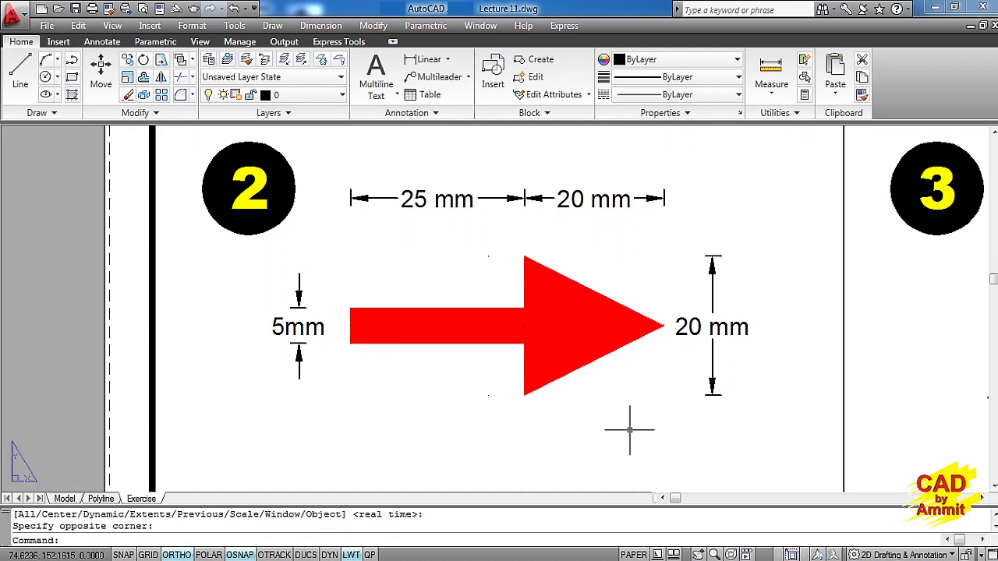
pyautogui.moveTo(630, 426); pyautogui.dragTo(256, 428, button='middle')
pyautogui.moveTo(516, 394)
pyautogui.mouseDown(button='middle')
pyautogui.moveTo(429, 376)
pyautogui.moveTo(311, 373)
pyautogui.mouseUp(button='middle')
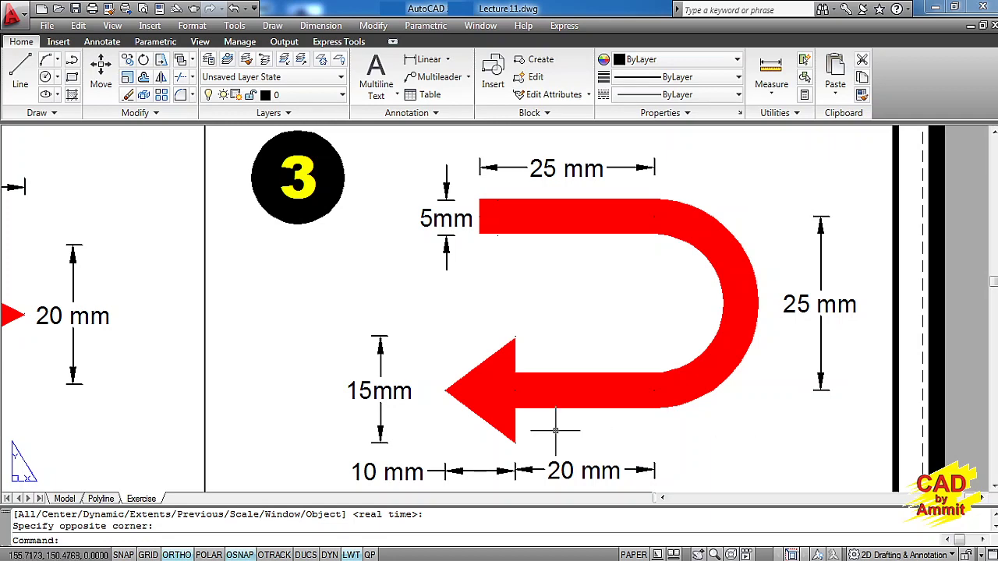
# Pan and zoom past exercise 3 down onto exercise 4's red spiral
pyautogui.moveTo(554, 431); pyautogui.dragTo(554, 344, button='middle')
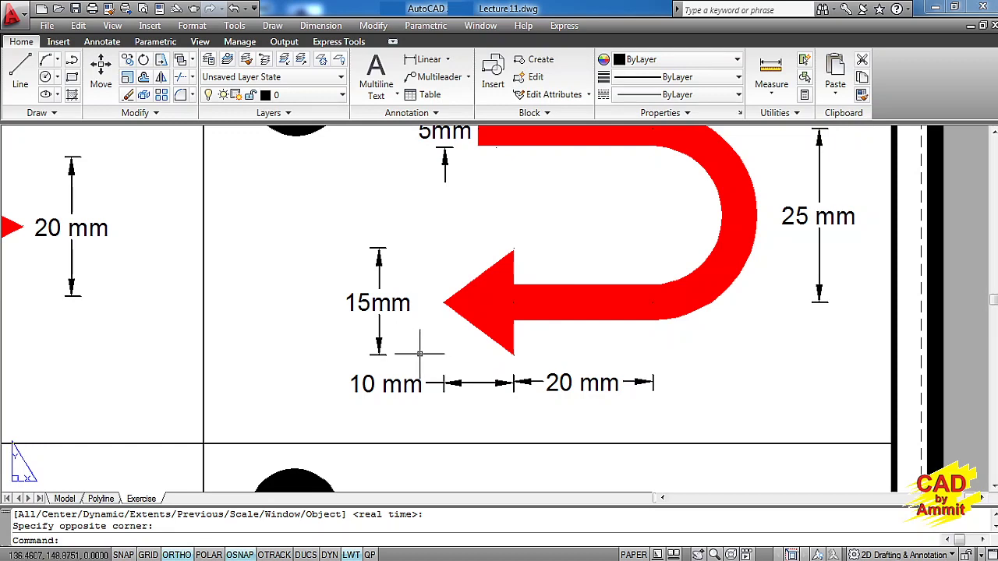
pyautogui.moveTo(420, 353); pyautogui.dragTo(420, 397, button='middle')
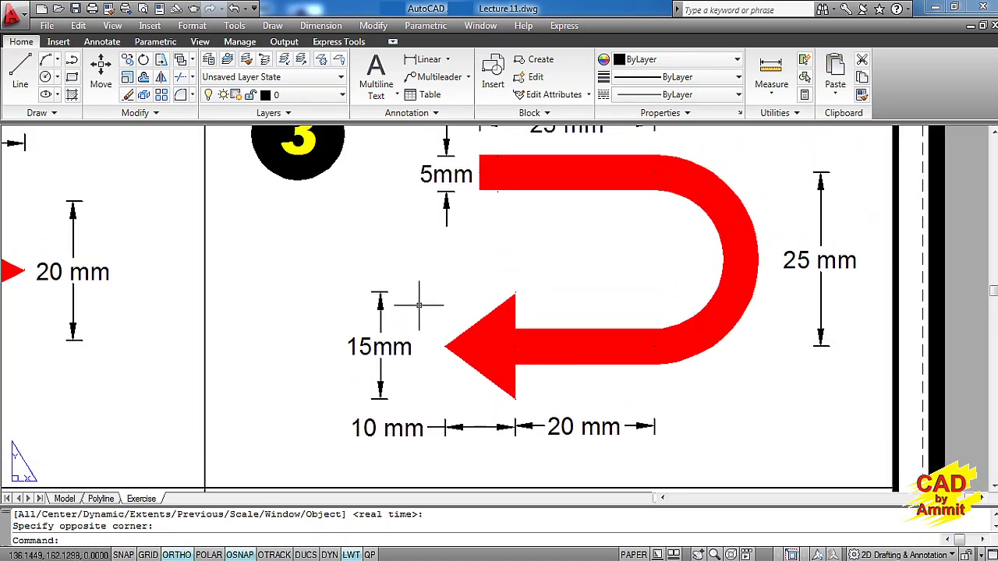
pyautogui.moveTo(364, 285)
pyautogui.mouseDown(button='middle')
pyautogui.moveTo(303, 283)
pyautogui.moveTo(345, 319)
pyautogui.mouseUp(button='middle')
pyautogui.scroll(2, 412, 274)
pyautogui.scroll(-1, 345, 364)
pyautogui.moveTo(345, 364); pyautogui.dragTo(545, 245, button='middle')
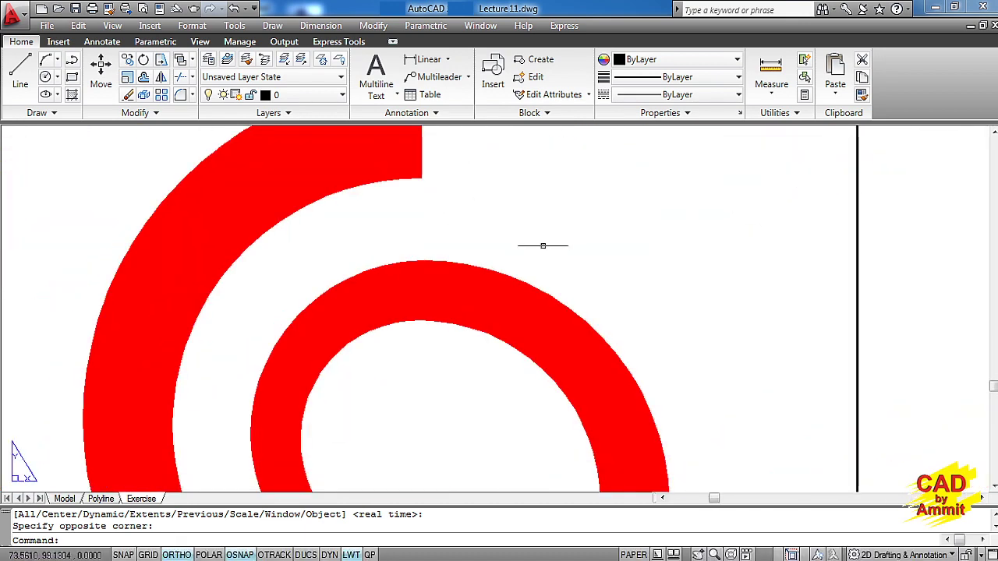
# Zoom out and pan the Exercise layout to bring exercise 5's two thick red rings beside exercise 4's spiral
pyautogui.scroll(-3, 546, 245)
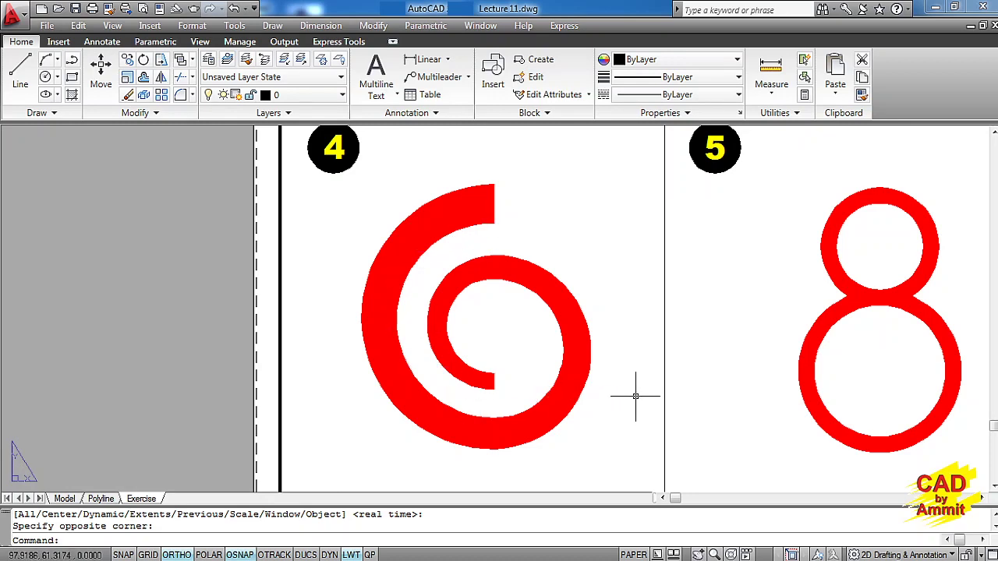
pyautogui.moveTo(635, 396); pyautogui.dragTo(363, 419, button='middle')
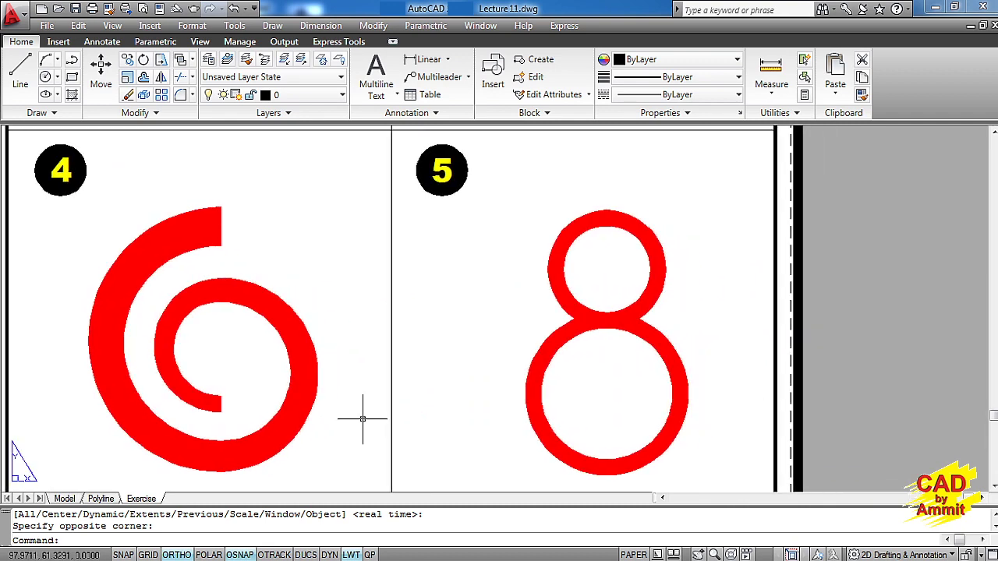